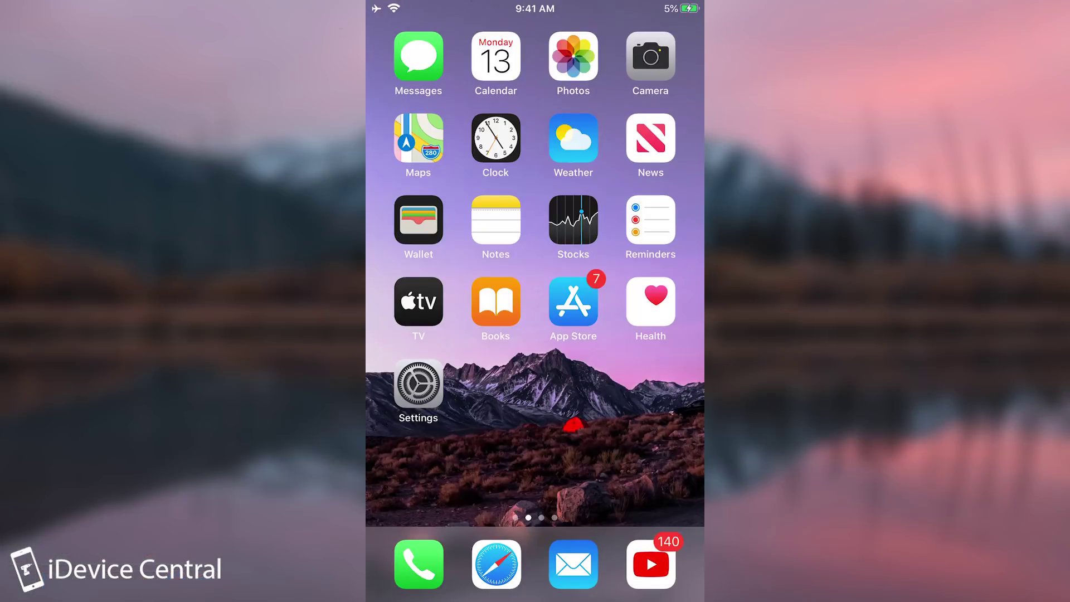
# Search the App Store for 'Pdf', then go back to the home screen
pyautogui.moveTo(640, 279); pyautogui.dragTo(446, 278)
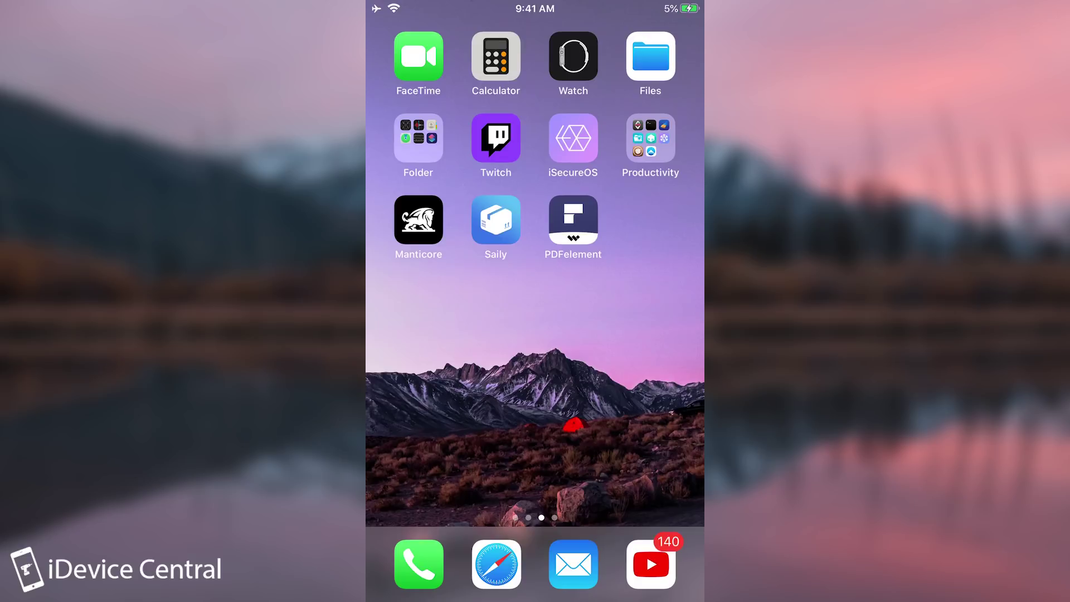
pyautogui.click(573, 220)
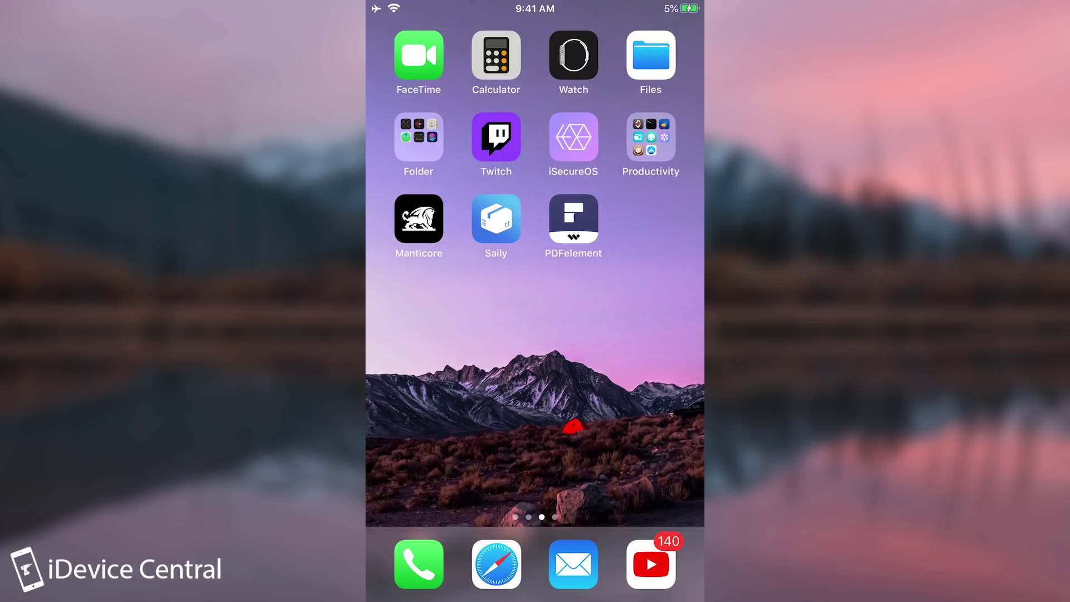
pyautogui.hscroll(-3, 535, 223)
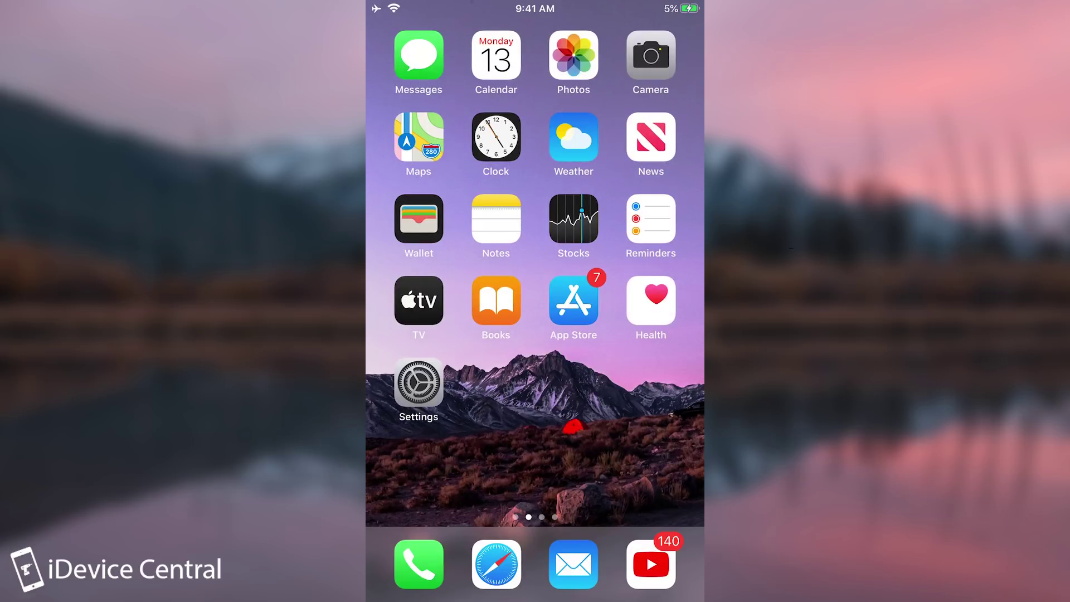
pyautogui.click(573, 300)
pyautogui.click(506, 110)
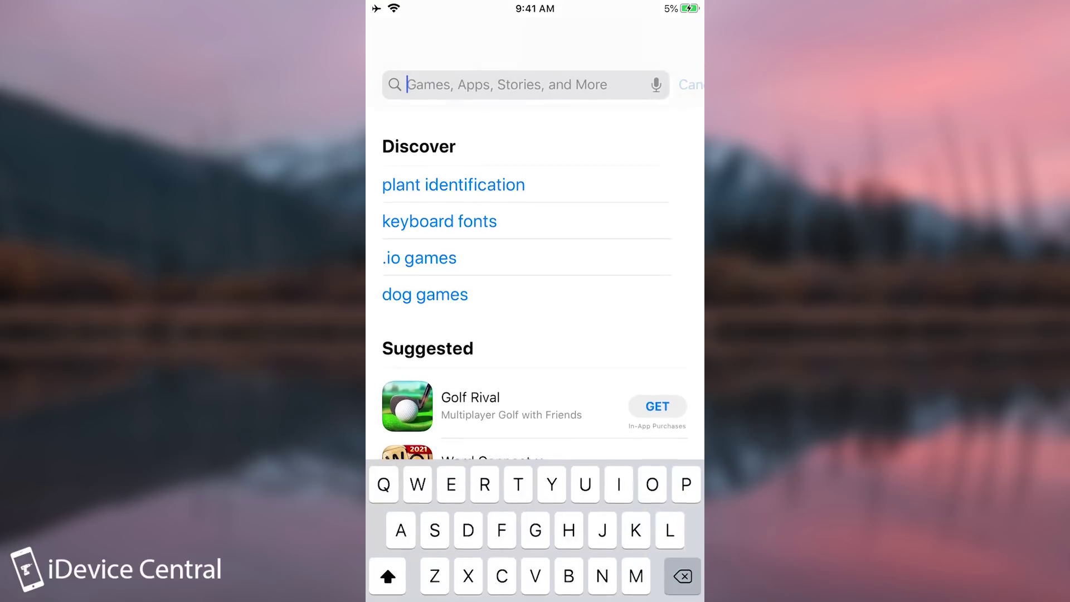
pyautogui.write('Pdf')
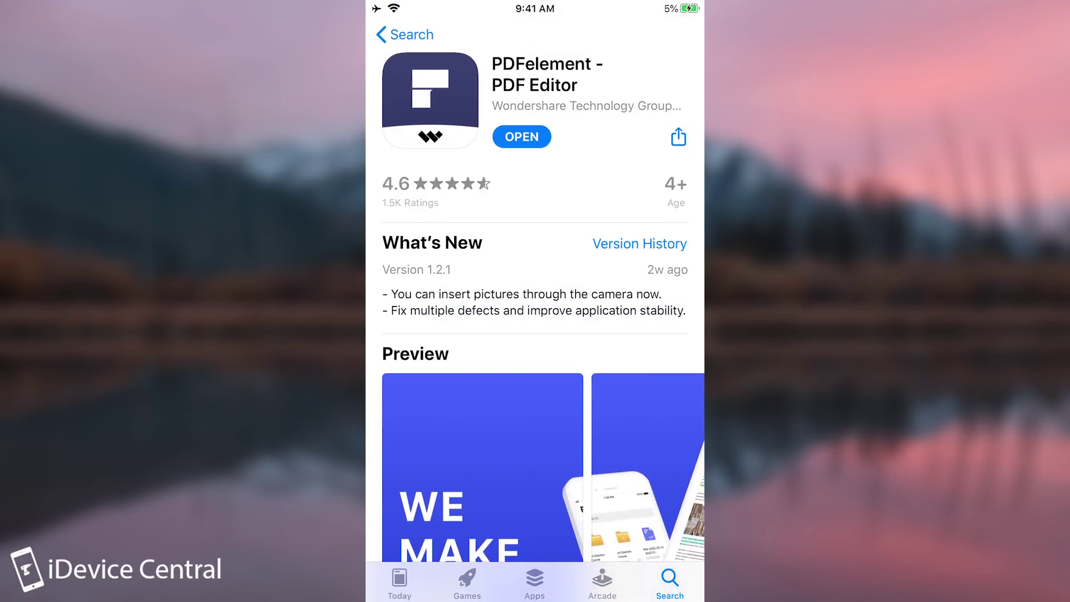
pyautogui.scroll(-3, 535, 334)
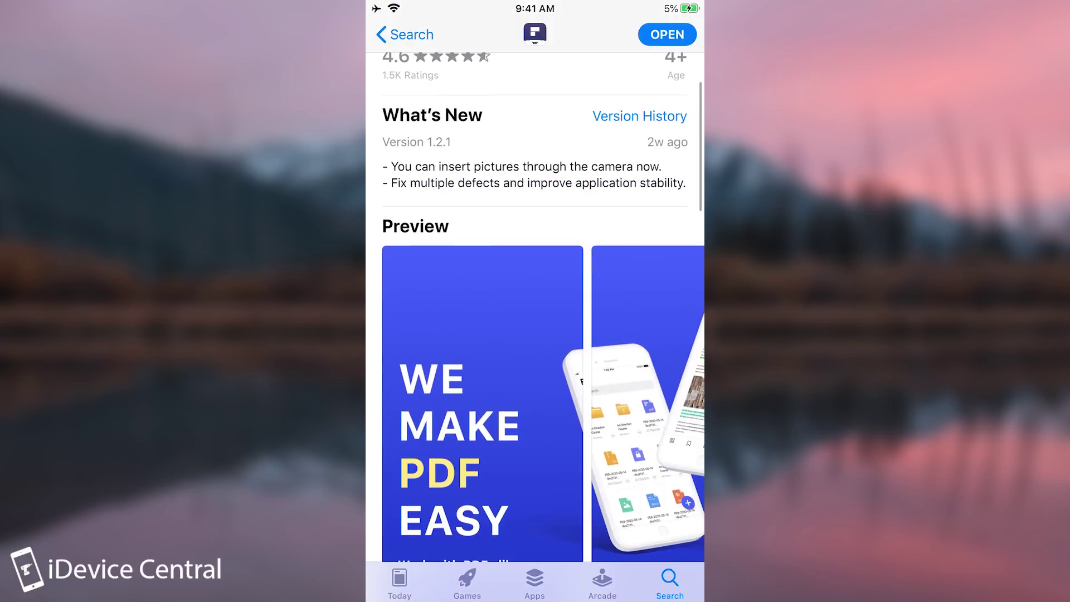
pyautogui.press('super')
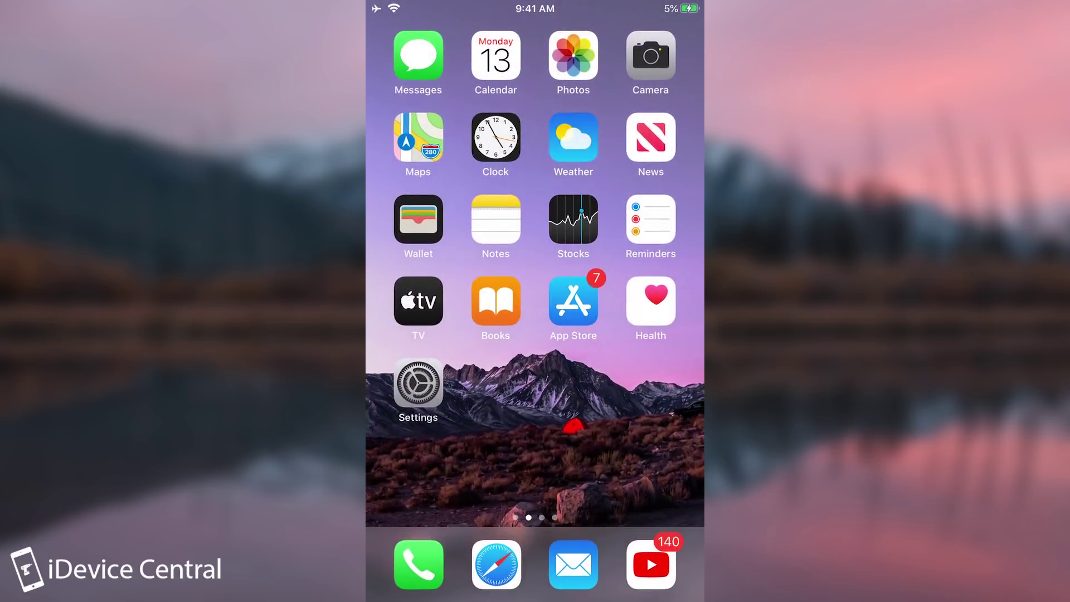
pyautogui.hscroll(3, 535, 279)
# In PDFelement, highlight text to 'northerly, lynx', underline text in green and clear a bookmark name
pyautogui.click(573, 219)
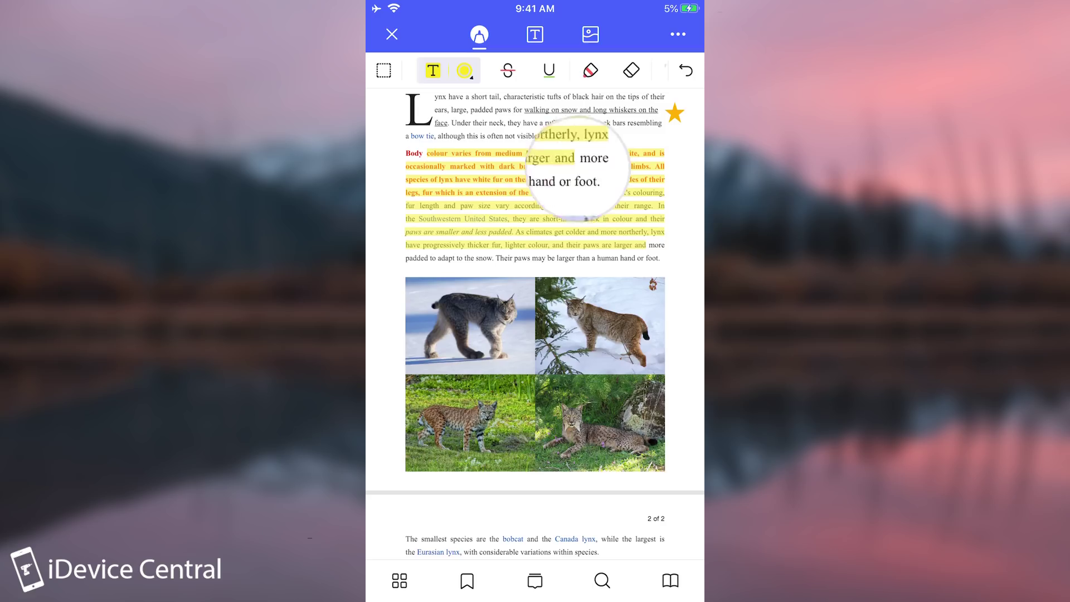
pyautogui.moveTo(640, 246); pyautogui.dragTo(657, 231)
pyautogui.click(548, 69)
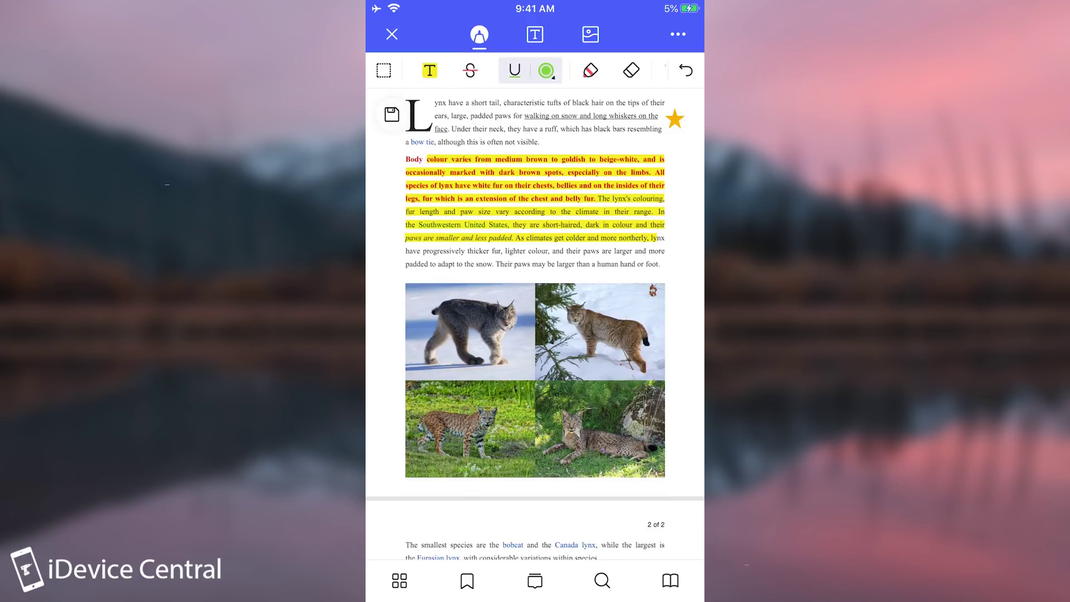
pyautogui.moveTo(568, 256); pyautogui.dragTo(618, 257)
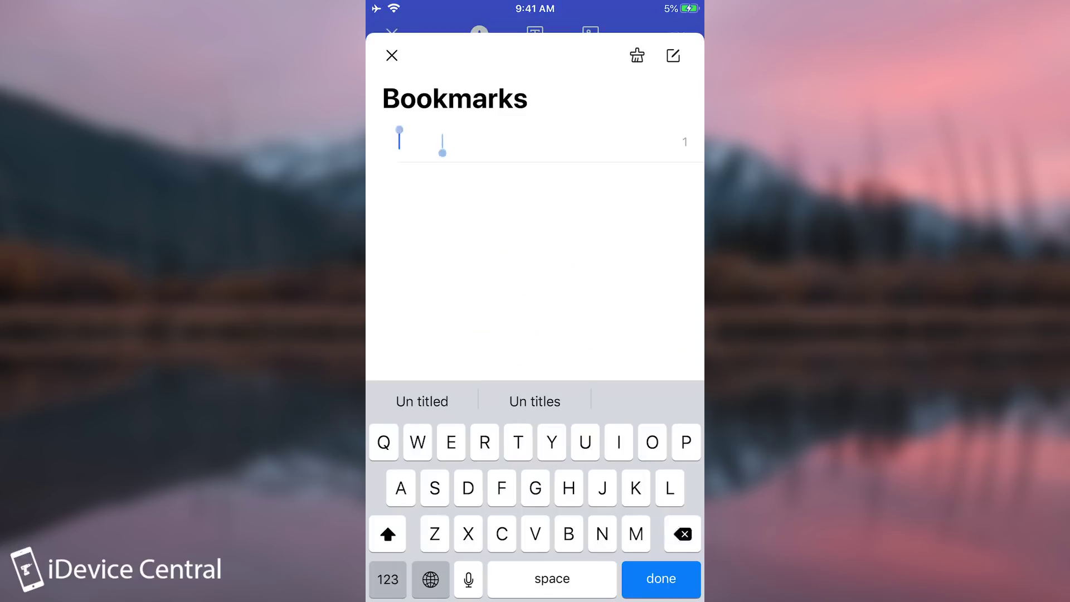
pyautogui.press('BackSpace')
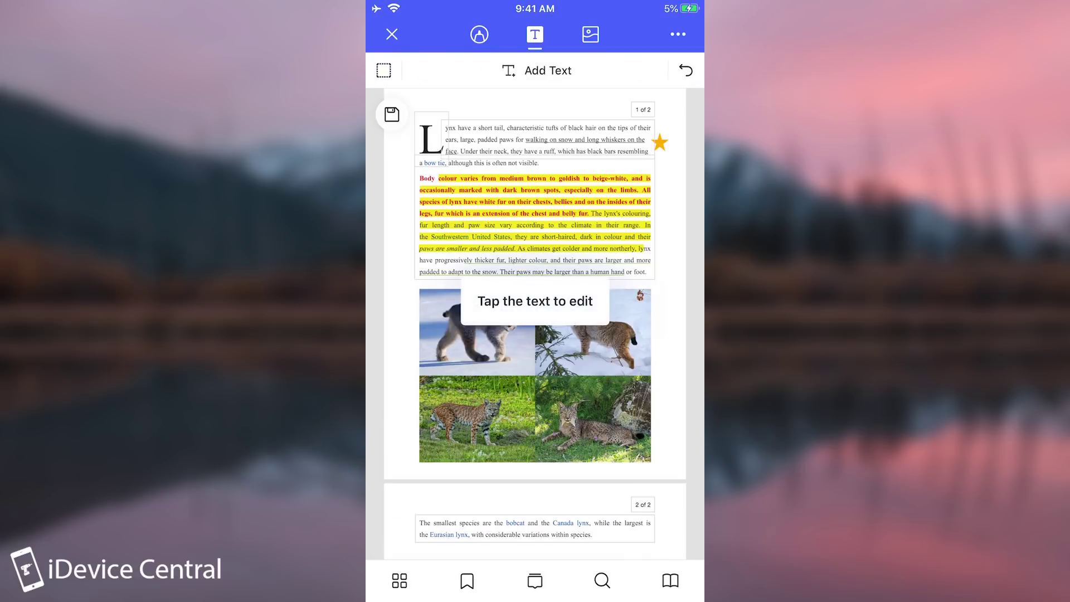
# Edit the page-2 paragraph, setting it to 59 pt, centred and bold
pyautogui.scroll(-6, 534, 323)
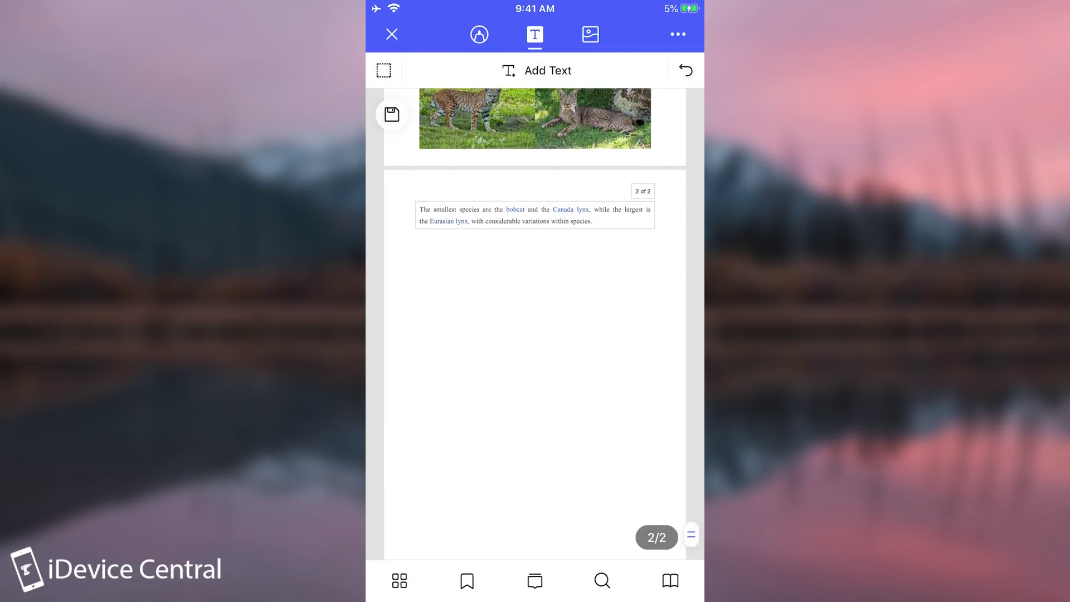
pyautogui.click(535, 215)
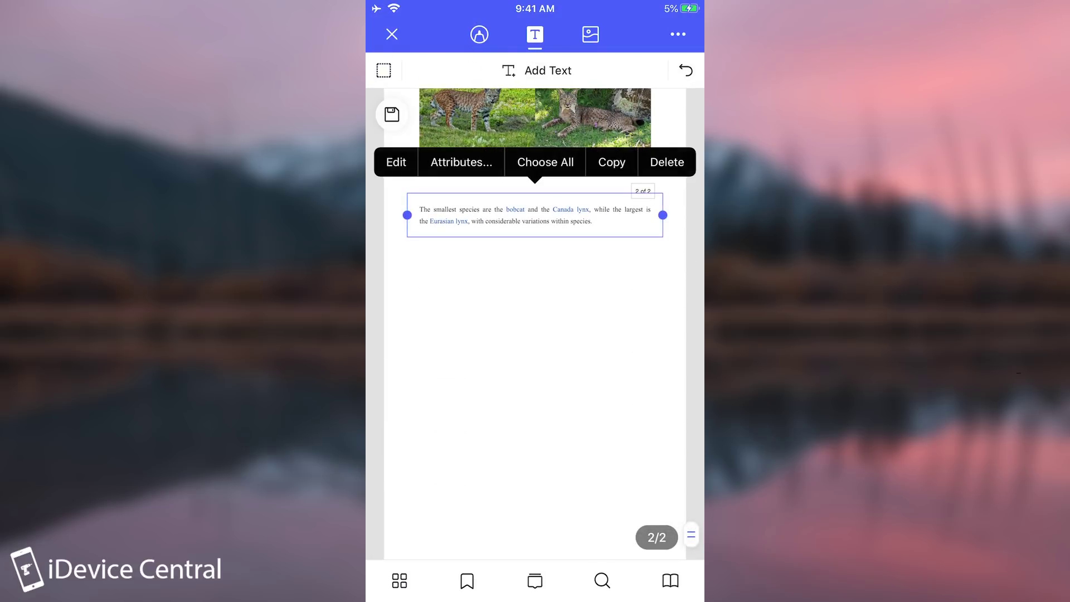
pyautogui.click(396, 162)
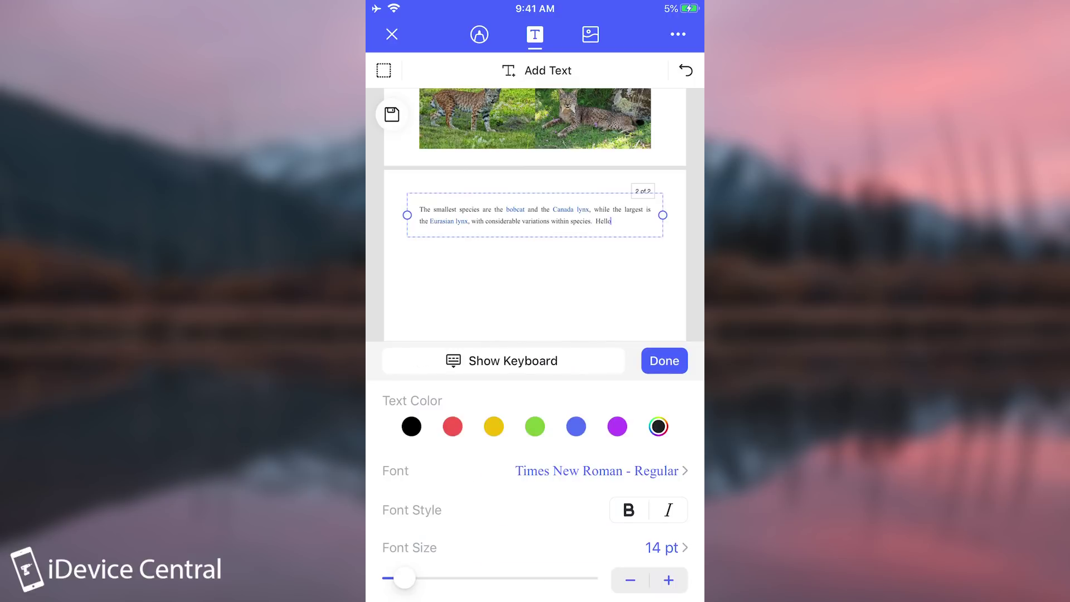
pyautogui.scroll(-3, 535, 496)
pyautogui.moveTo(404, 517); pyautogui.dragTo(467, 517)
pyautogui.click(497, 577)
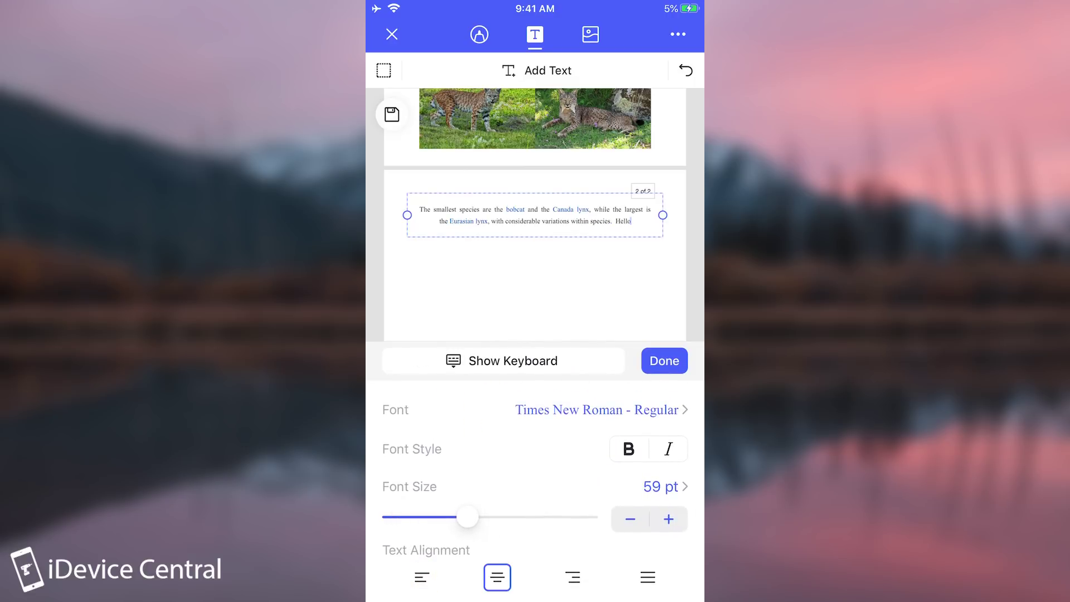
pyautogui.scroll(1, 535, 490)
pyautogui.click(628, 489)
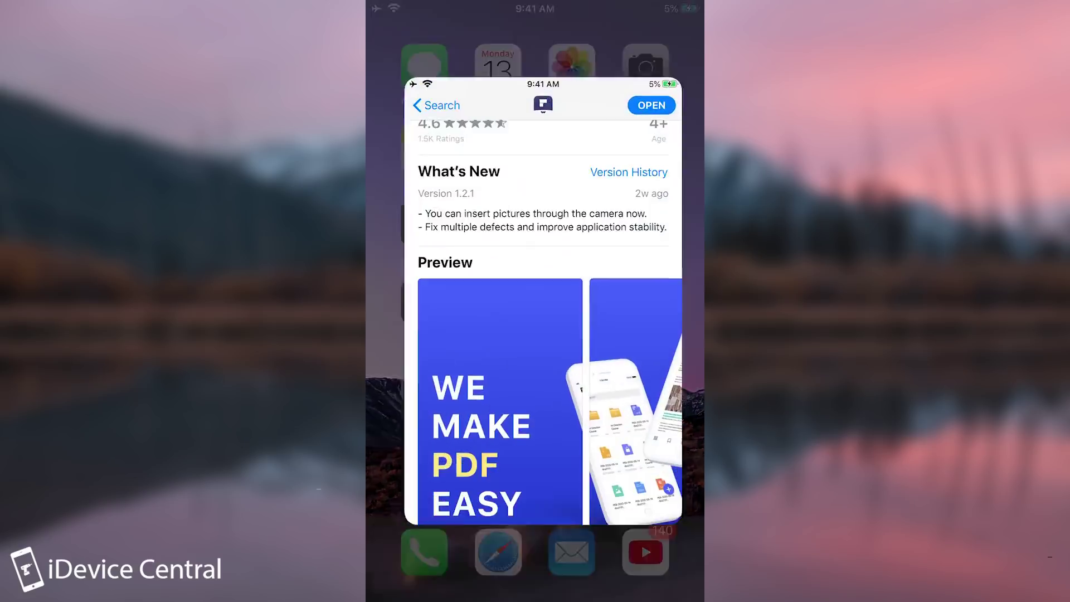
pyautogui.scroll(3, 535, 301)
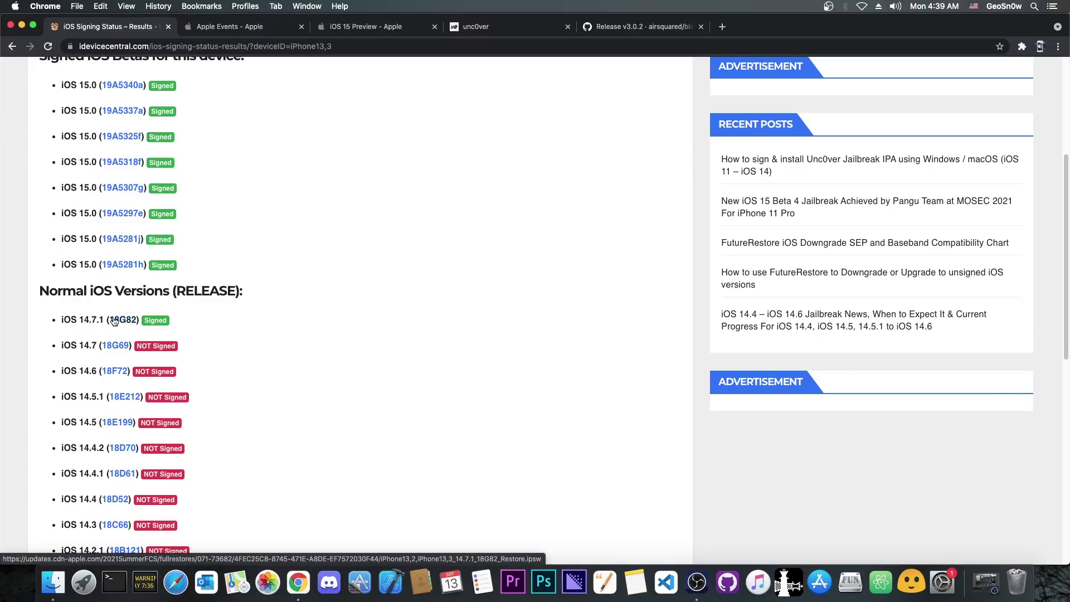
# Read through the iPhone13,3 signed iOS list, then switch to the unc0ver.dev tab
pyautogui.scroll(1, 115, 321)
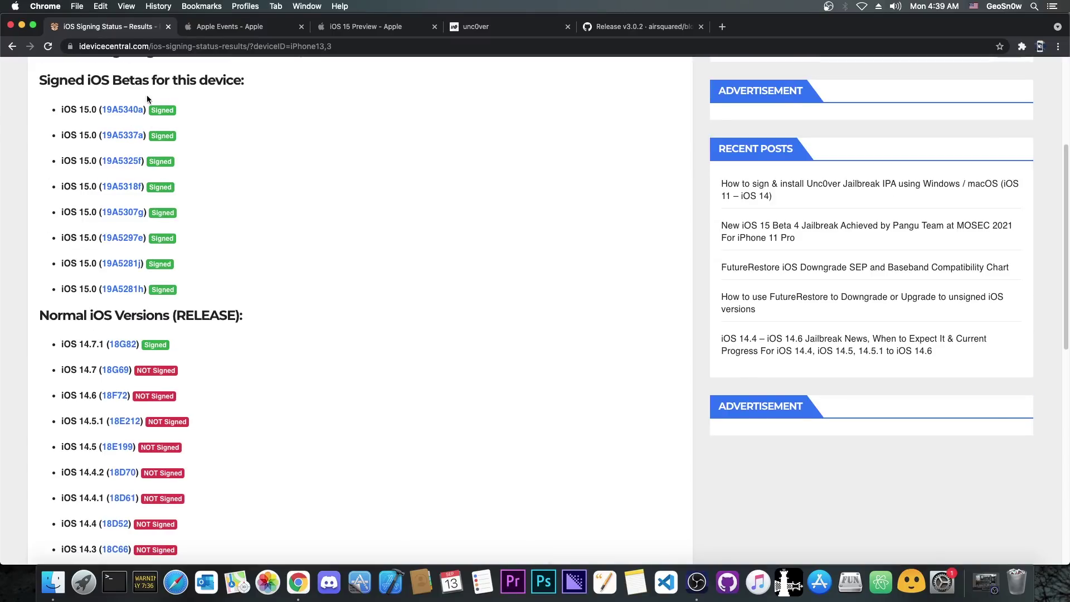
pyautogui.scroll(5, 321, 180)
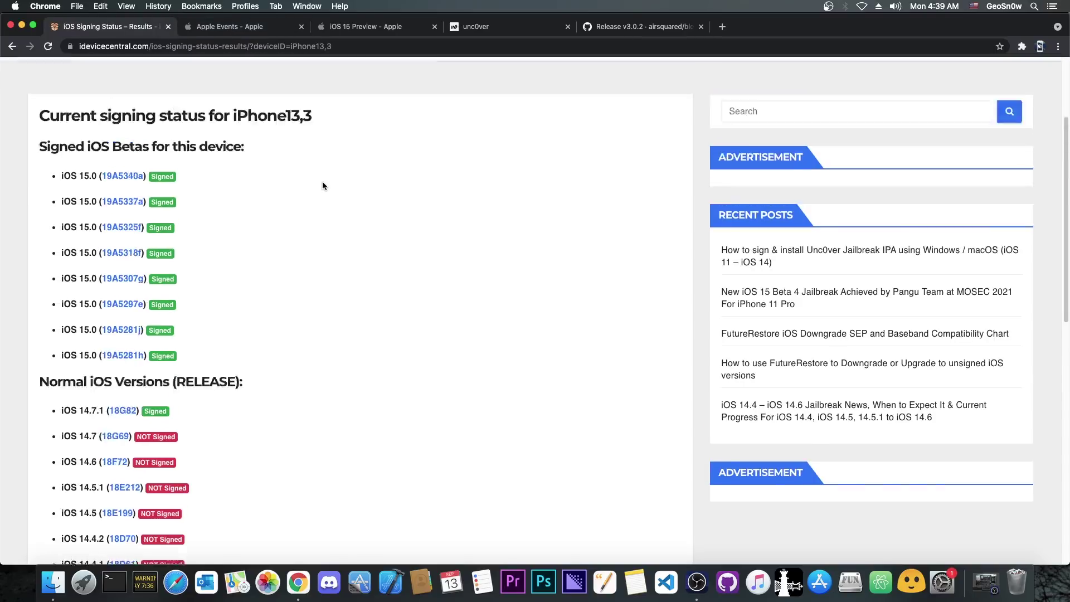
pyautogui.scroll(-3, 322, 182)
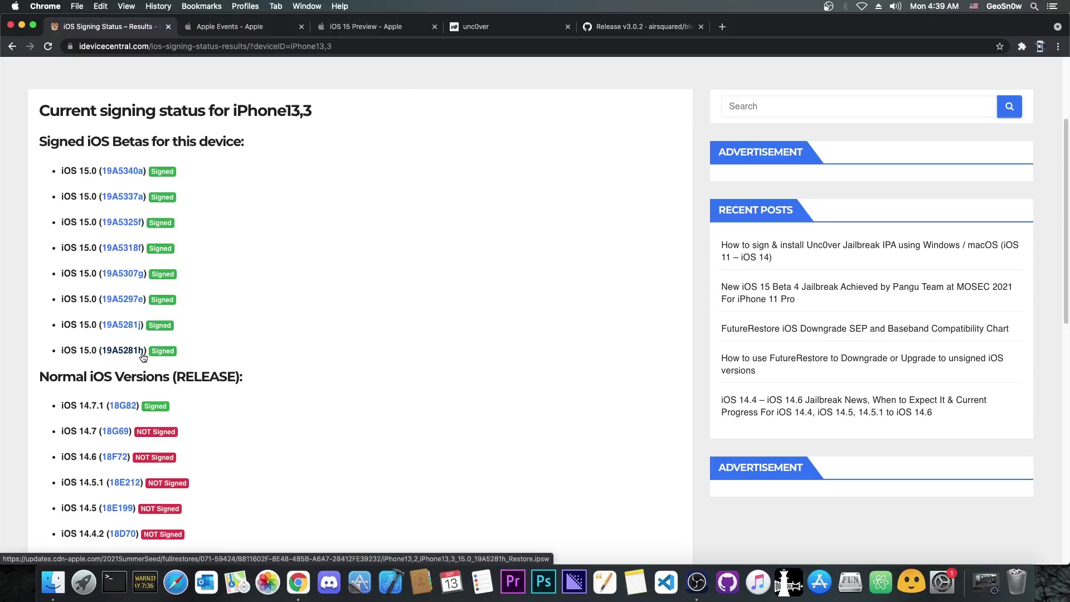
pyautogui.scroll(-1, 314, 374)
pyautogui.scroll(-5, 314, 374)
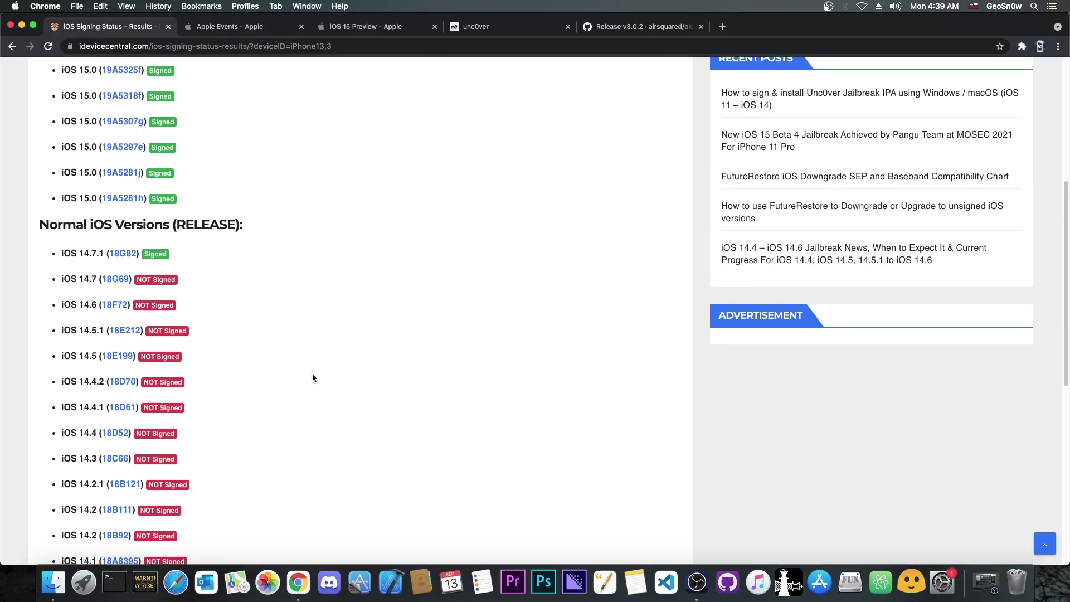
pyautogui.scroll(-2, 312, 373)
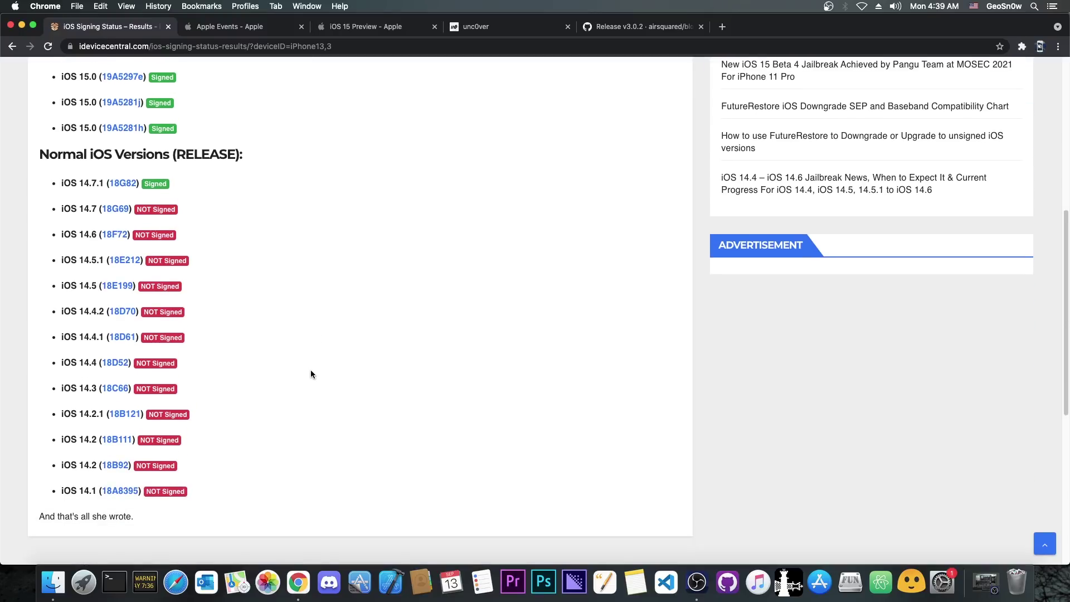
pyautogui.scroll(4, 265, 333)
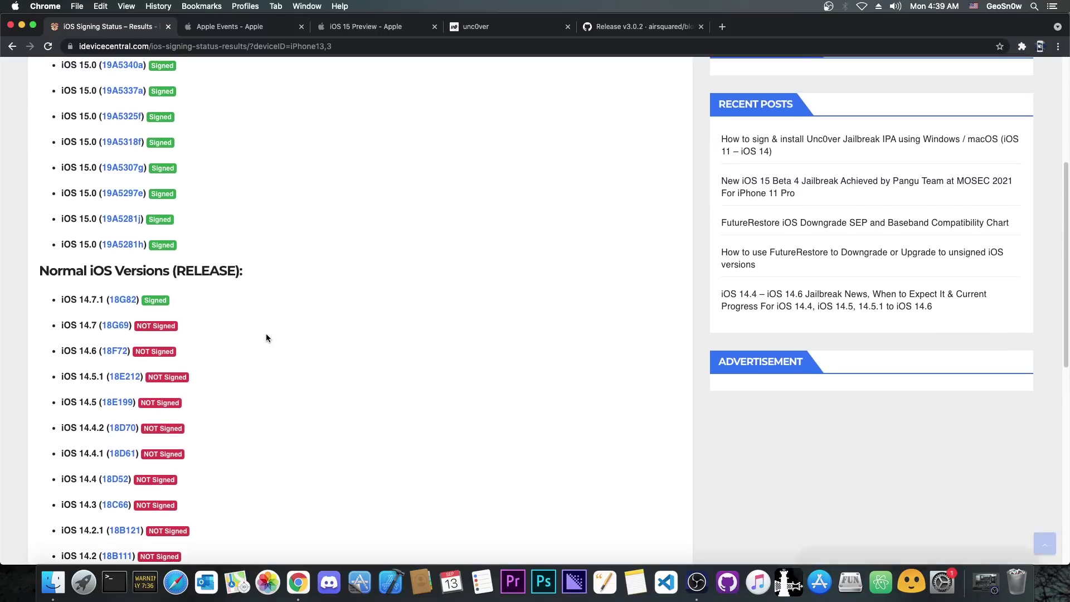
pyautogui.click(504, 27)
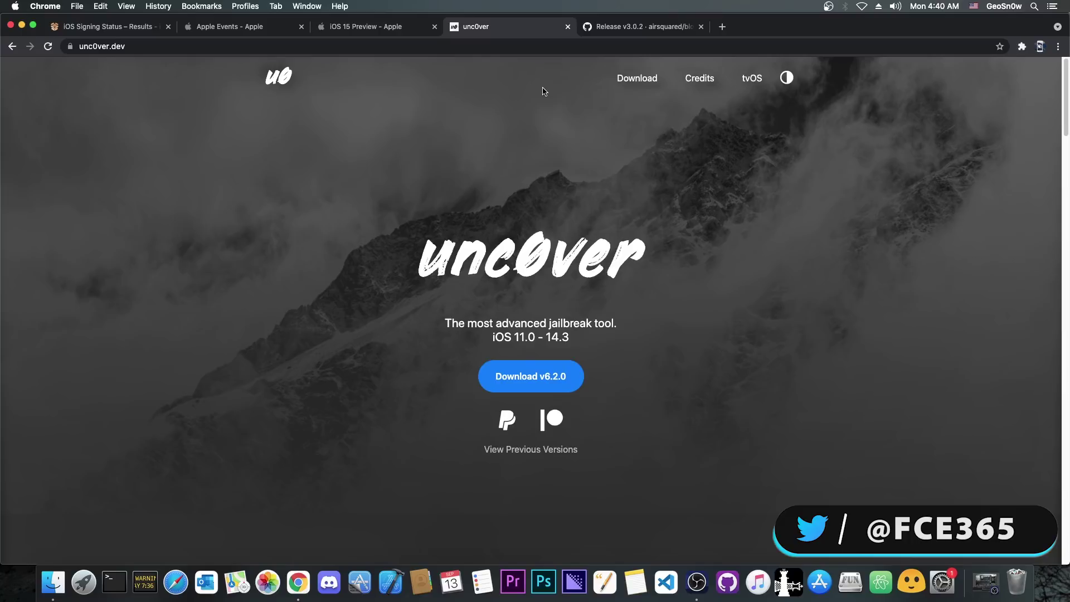
# Switch to the 'Release v3.0.2 · airsquared/blobsaver' tab
pyautogui.click(627, 28)
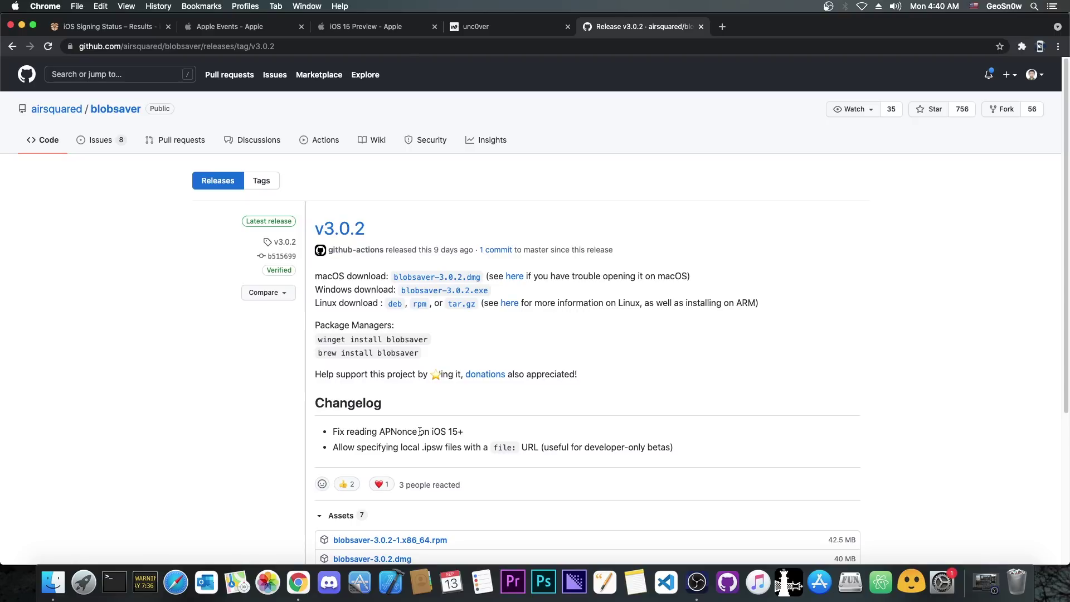
# Recheck the signing status tab, return to the release page, minimize Chrome and launch blobsaver
pyautogui.click(114, 27)
pyautogui.scroll(-2, 167, 251)
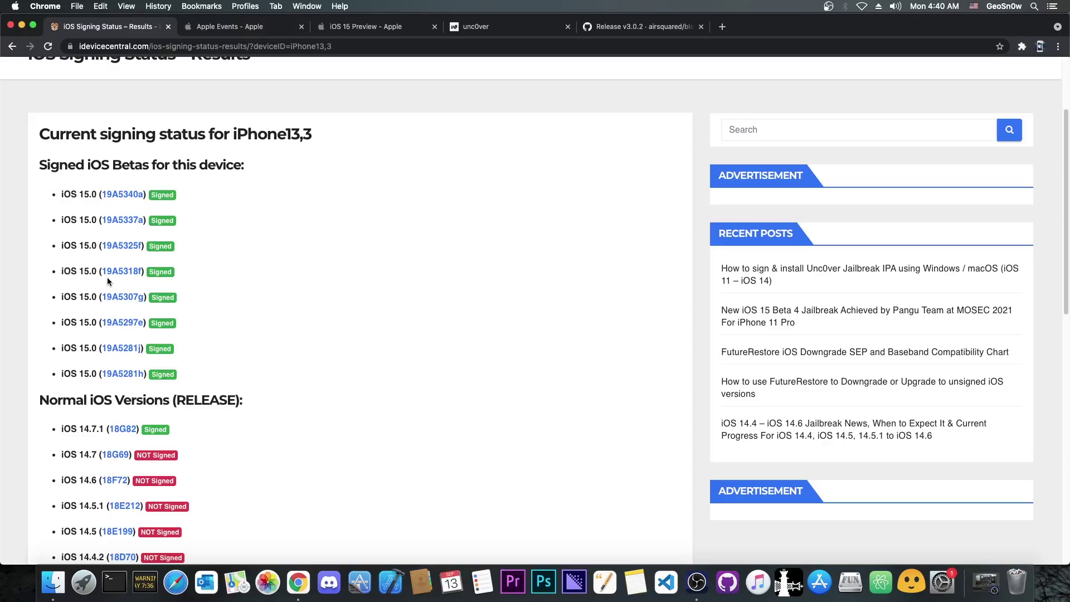
pyautogui.press('super+5')
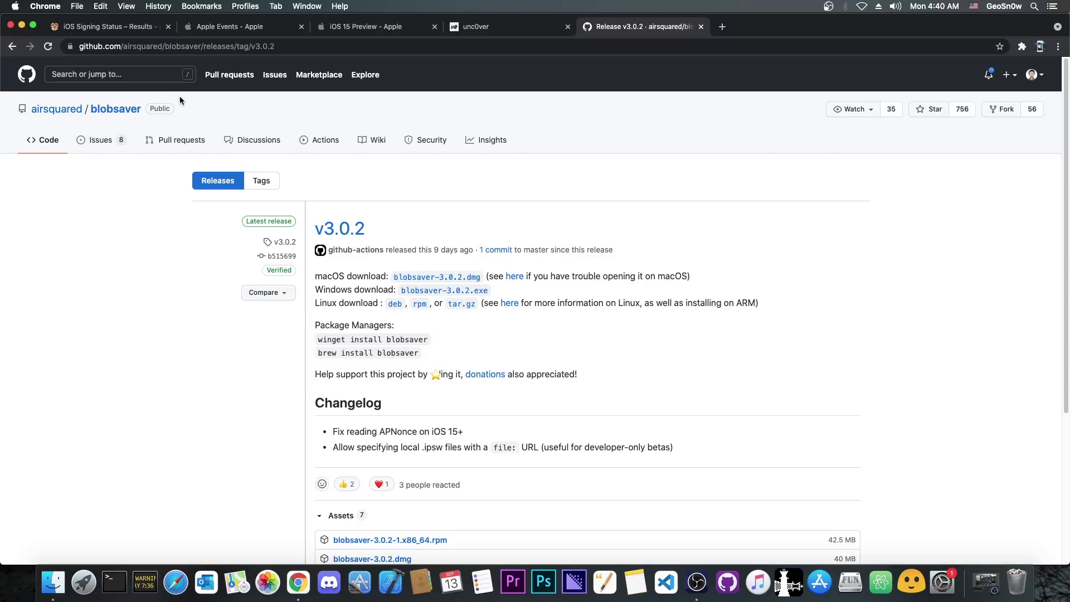
pyautogui.click(22, 26)
pyautogui.click(895, 581)
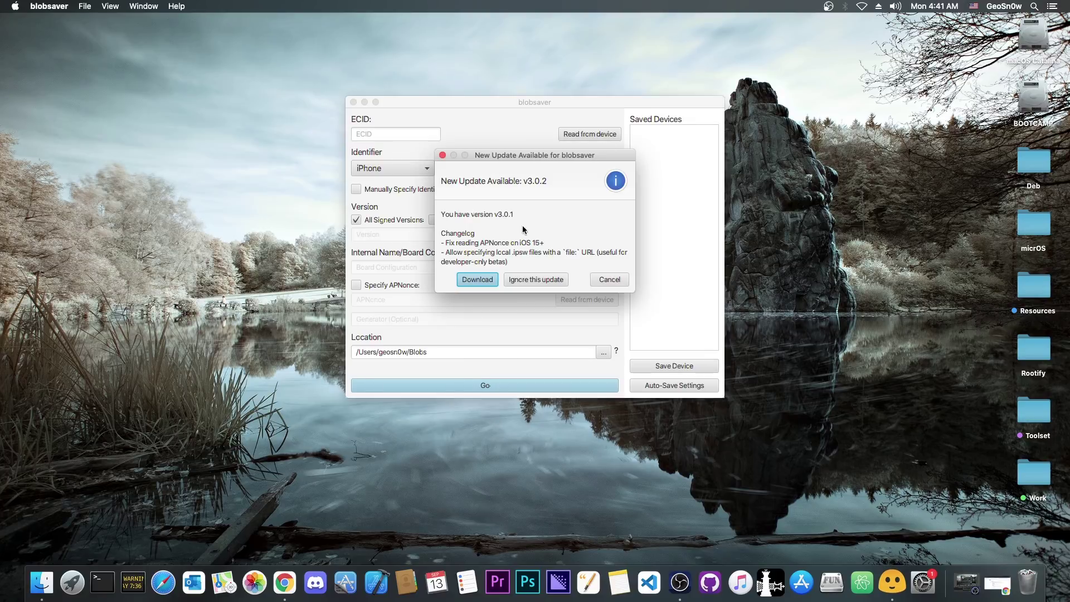
# Accept the v3.0.2 update and save blobsaver-3.0.2.dmg to the Desktop
pyautogui.moveTo(536, 152); pyautogui.dragTo(547, 211)
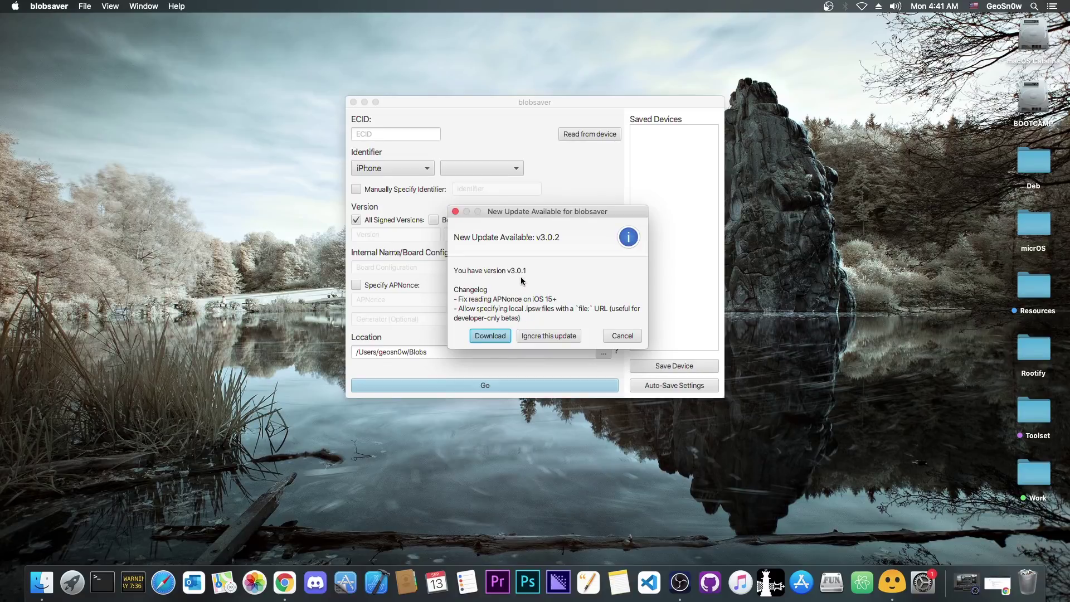
pyautogui.click(490, 335)
pyautogui.scroll(-5, 416, 483)
pyautogui.scroll(-3, 415, 482)
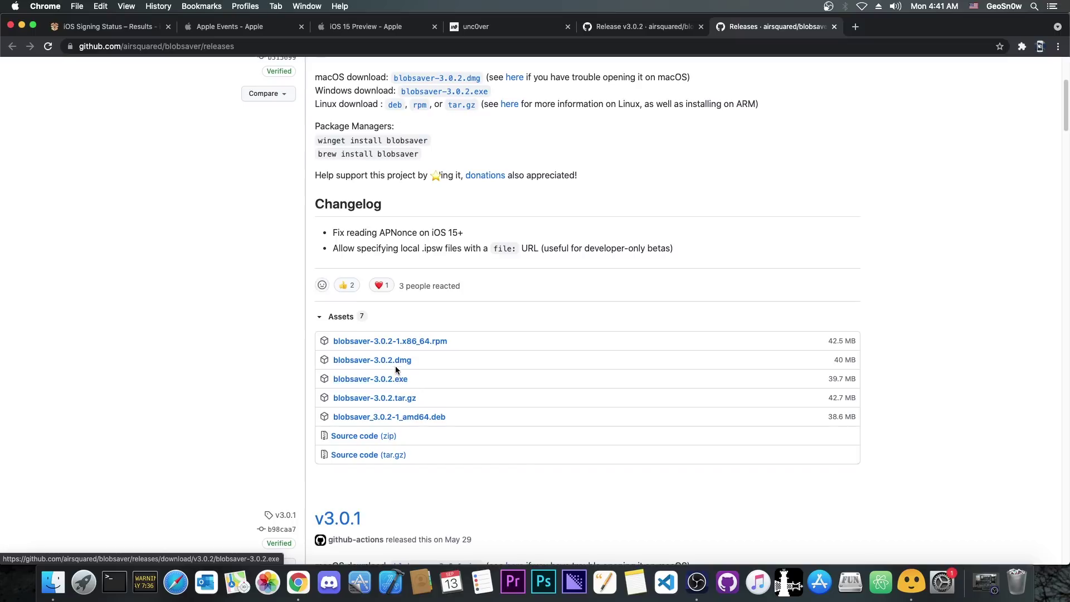
pyautogui.click(399, 363)
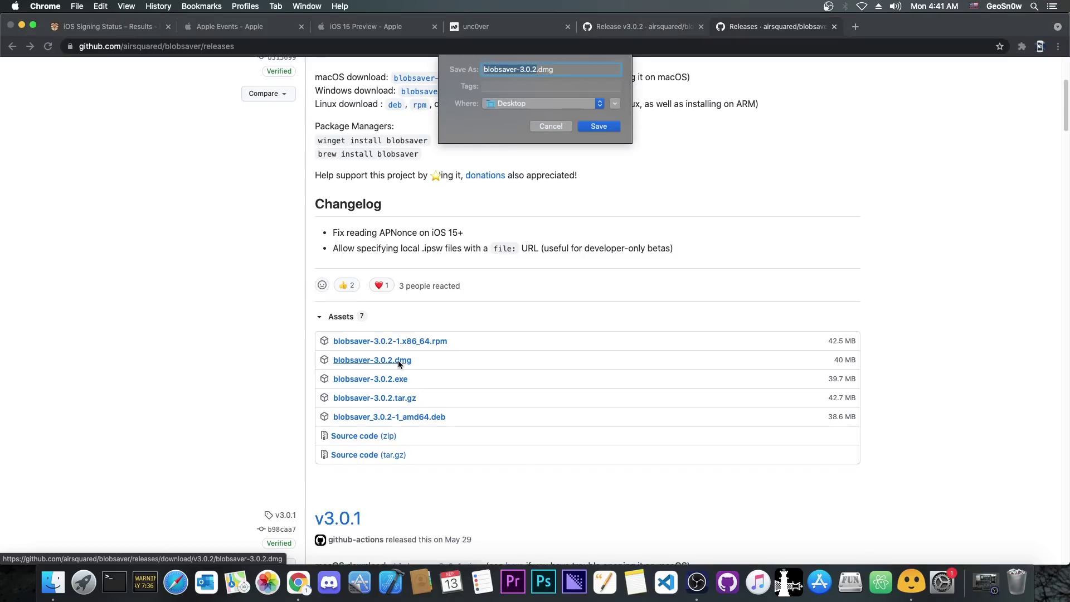
pyautogui.click(590, 130)
# Open the downloaded disk image, minimize Chrome and skip the image verification
pyautogui.scroll(5, 583, 165)
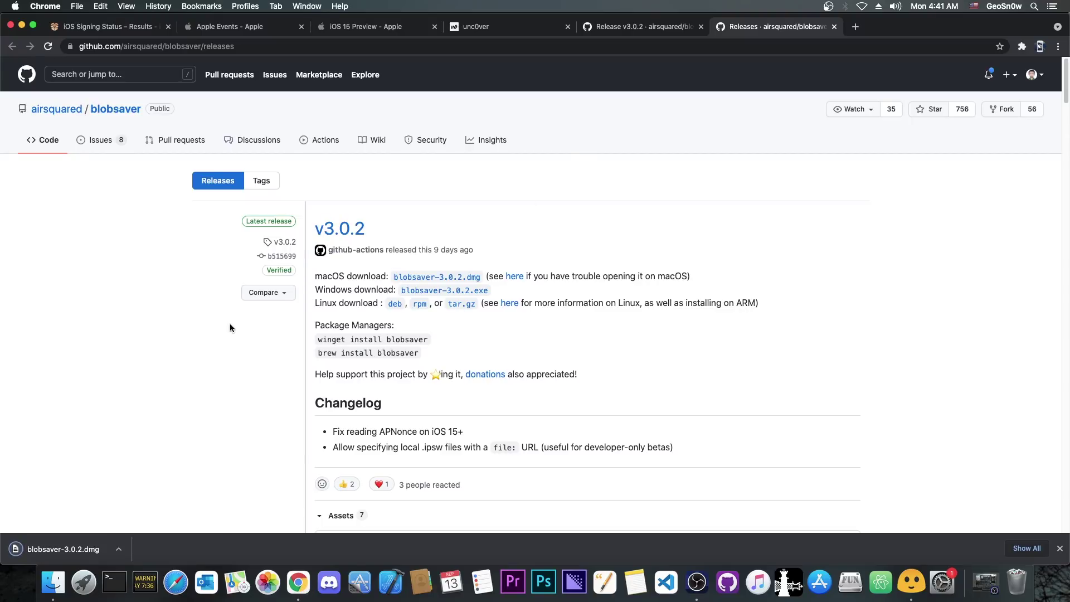
pyautogui.click(56, 547)
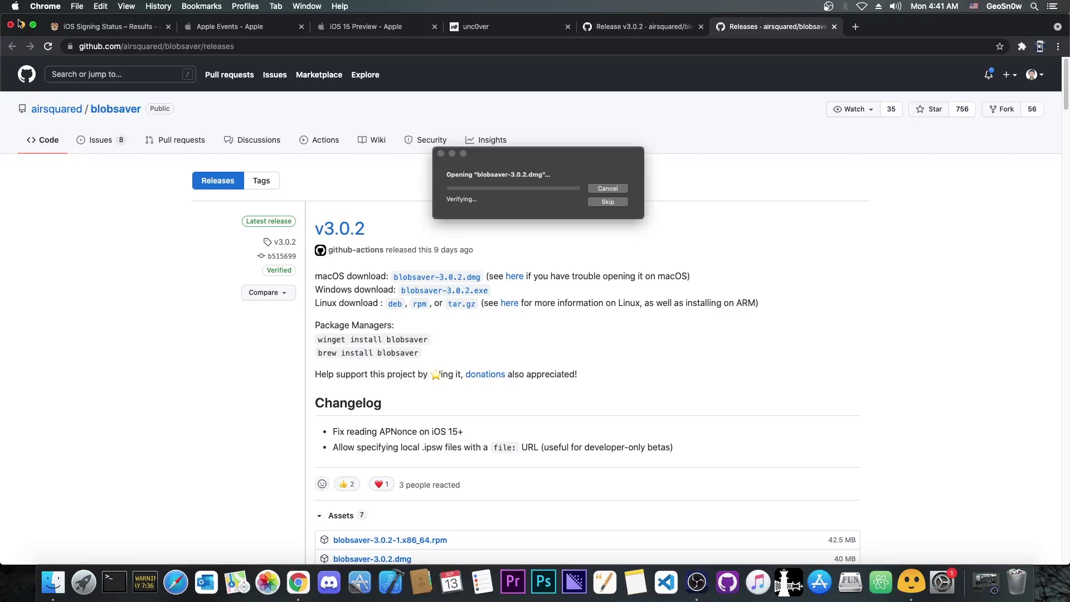
pyautogui.click(23, 27)
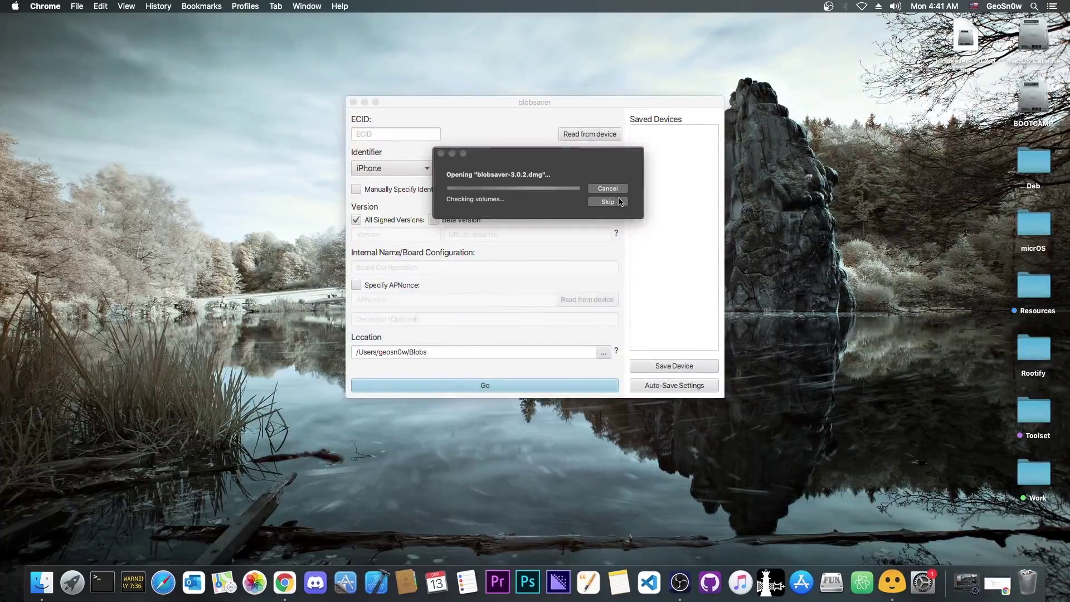
pyautogui.click(608, 201)
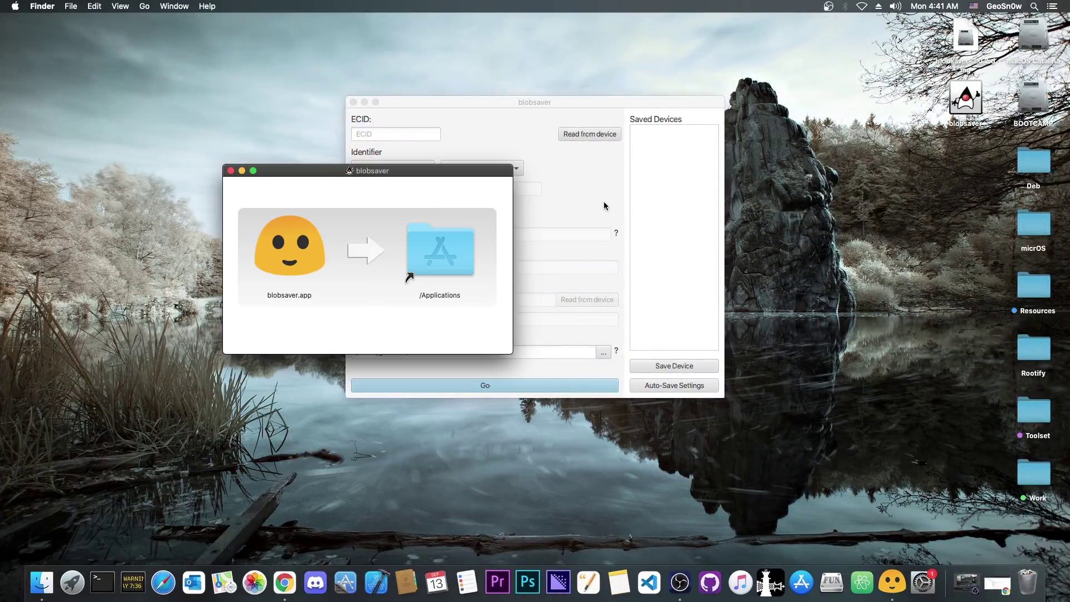
# Copy blobsaver.app into Applications, close the disk image window and relaunch blobsaver
pyautogui.moveTo(270, 247); pyautogui.dragTo(440, 251)
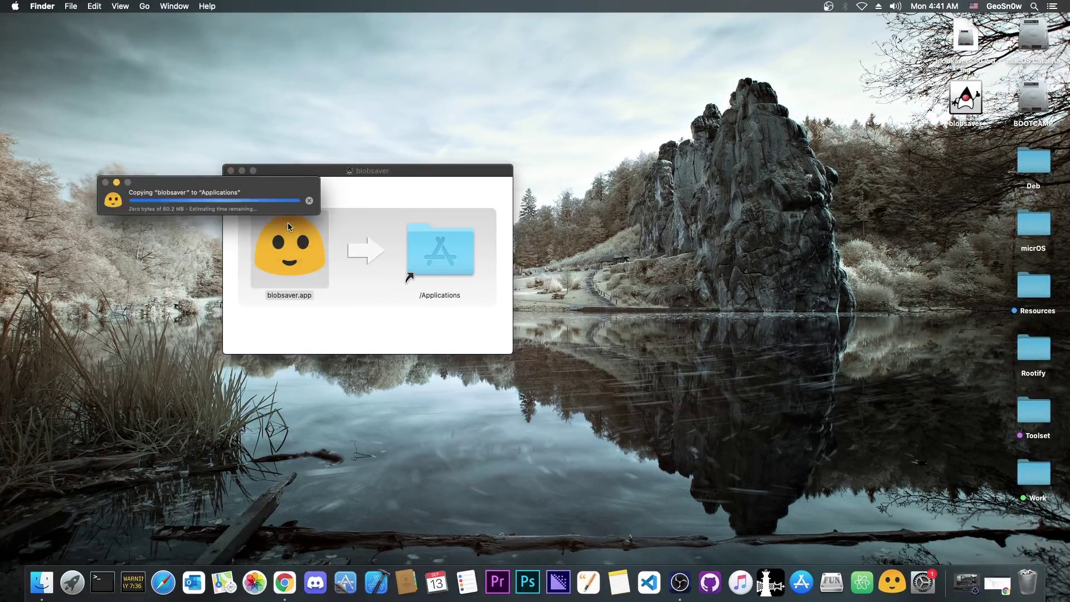
pyautogui.click(231, 171)
pyautogui.click(891, 582)
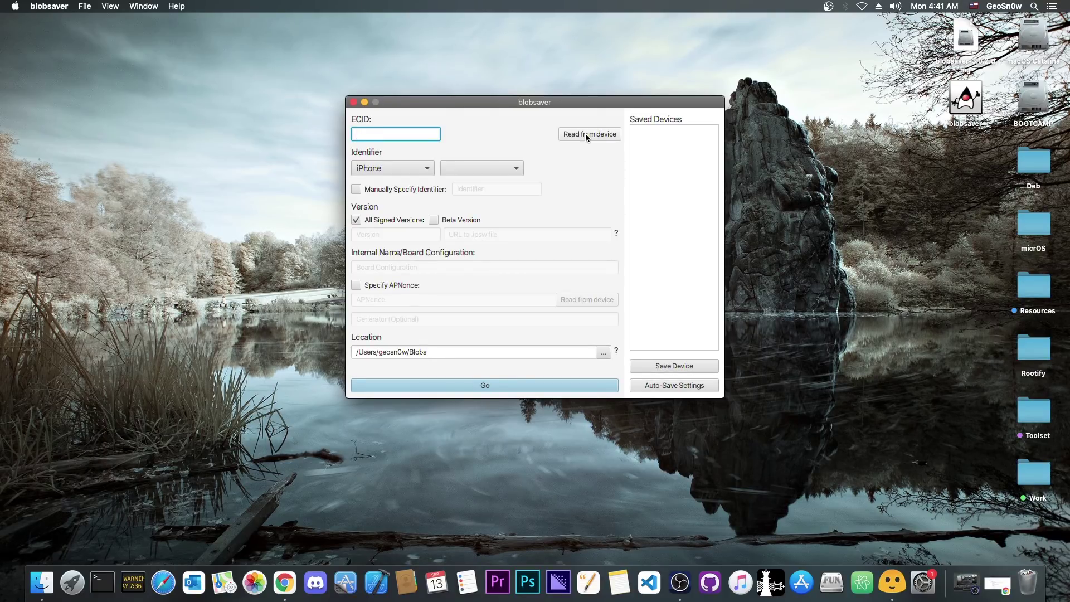
# Read the iPod Touch 7's ECID and model, leave APNonce unspecified, and save the blobs
pyautogui.click(583, 135)
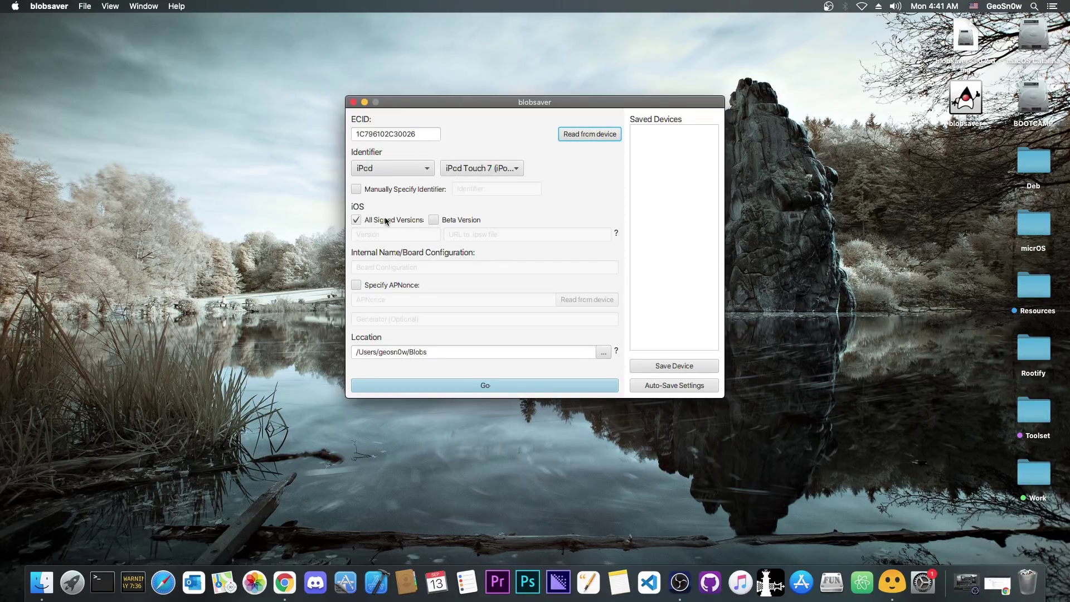
pyautogui.click(432, 222)
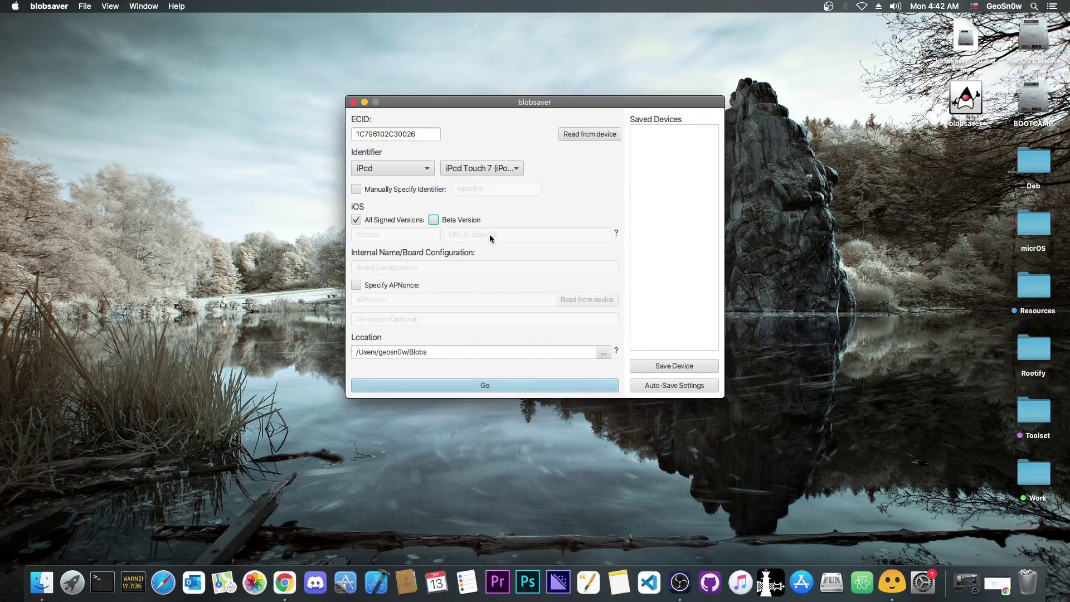
pyautogui.click(355, 285)
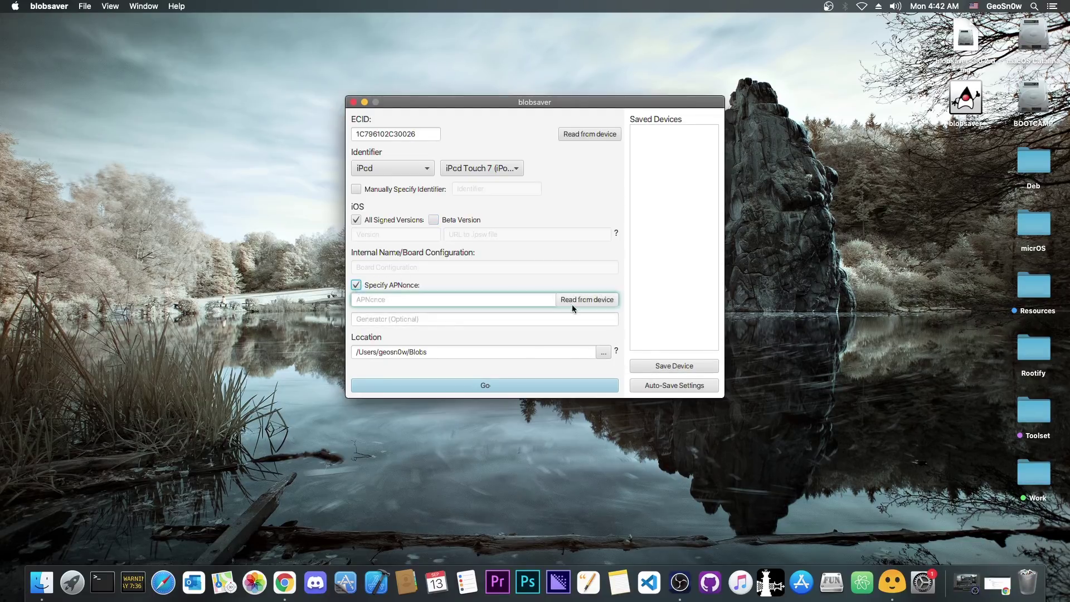
pyautogui.click(357, 286)
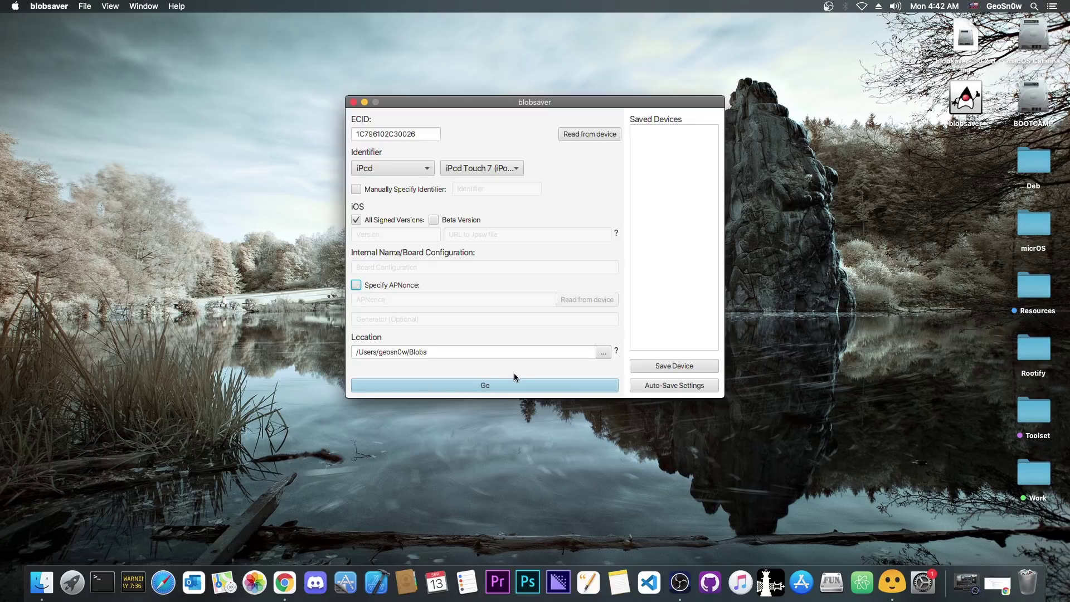
pyautogui.click(484, 385)
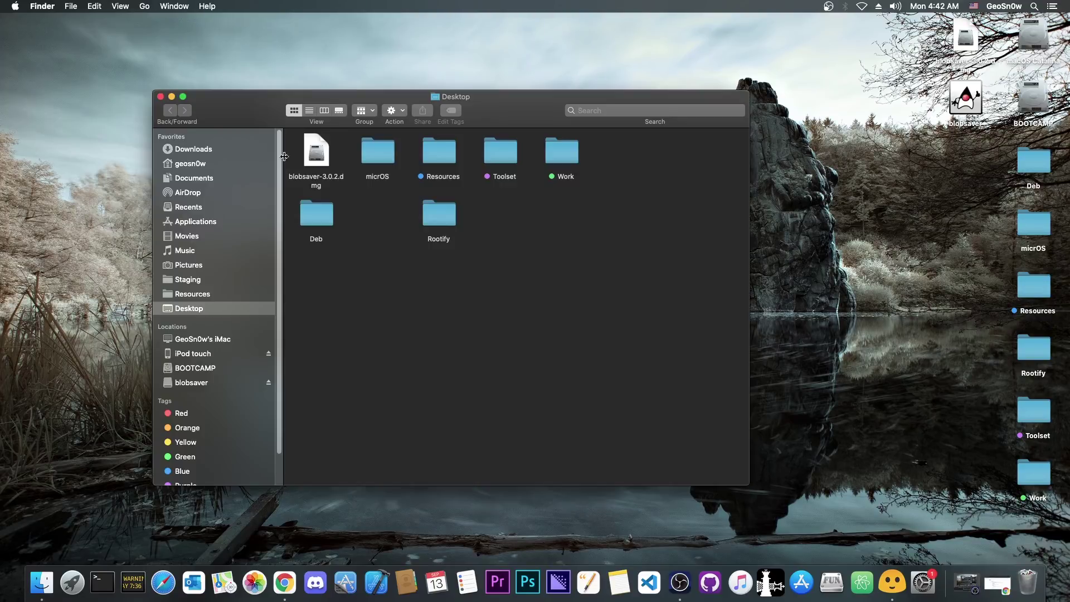
# Go to the Blobs folder in list view, open the newest iPod9,1 .shsh2, then close it
pyautogui.click(145, 6)
pyautogui.click(167, 222)
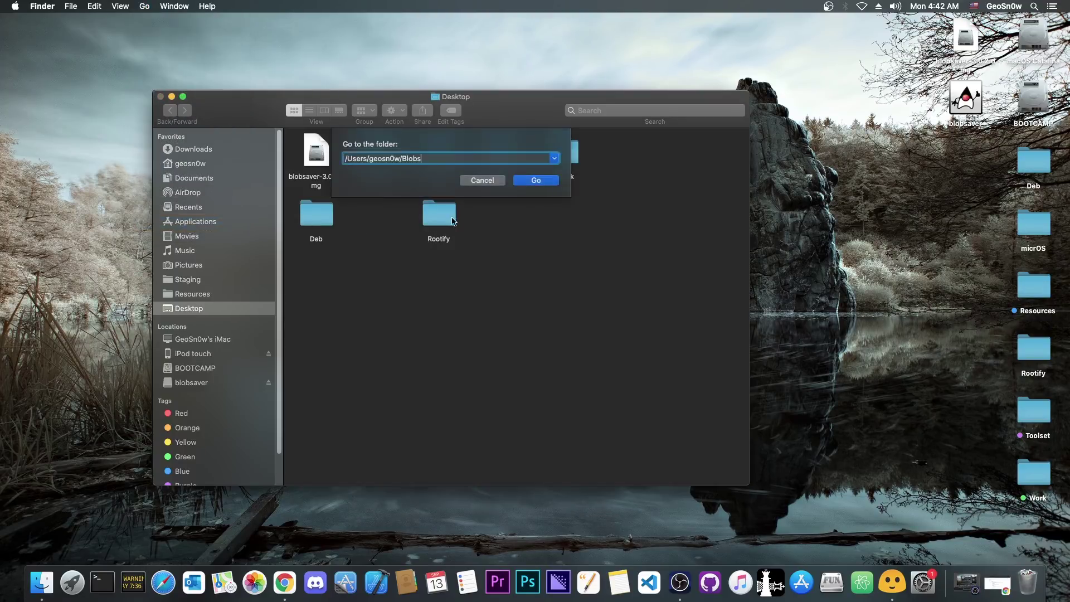
pyautogui.click(521, 181)
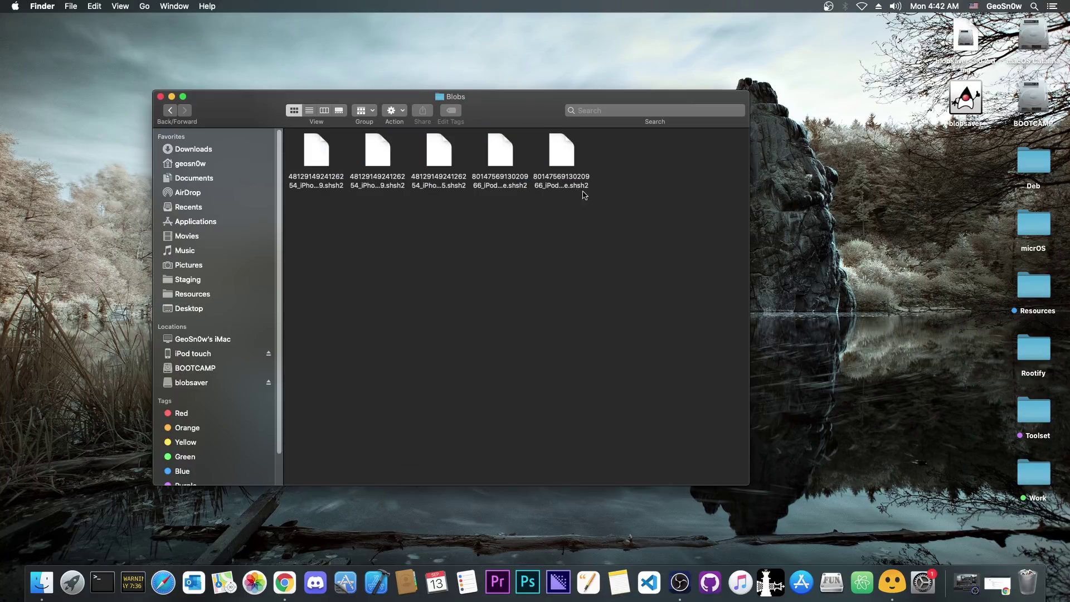
pyautogui.click(308, 110)
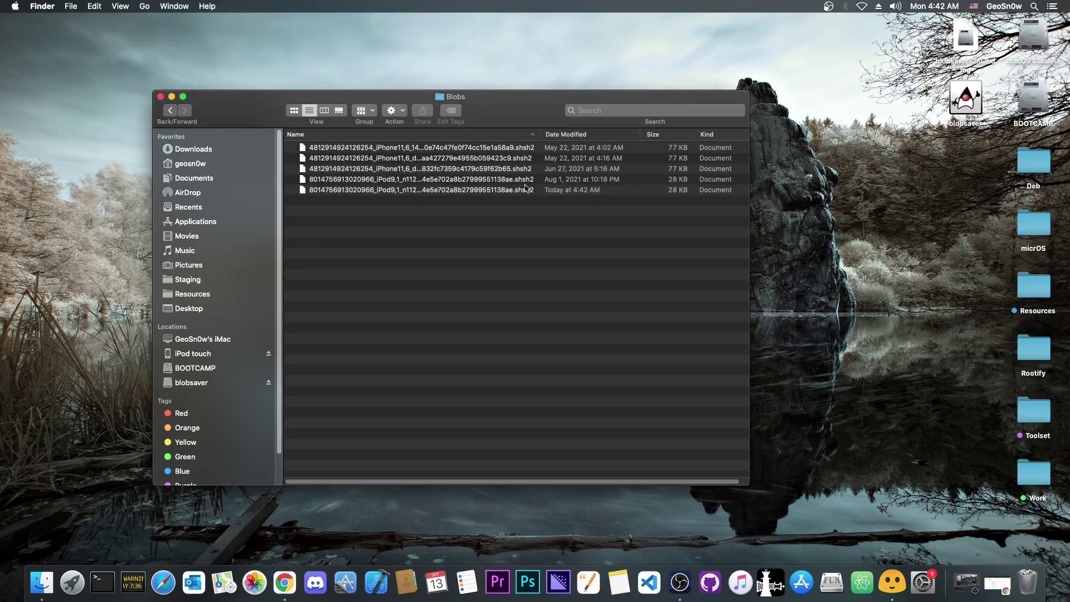
pyautogui.doubleClick(555, 190)
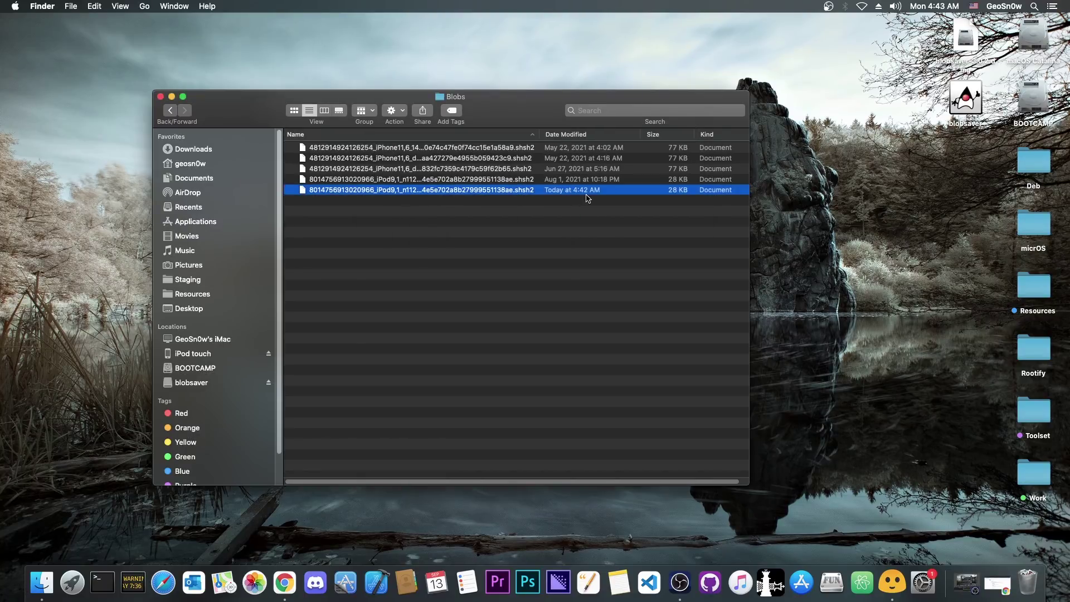
pyautogui.click(160, 96)
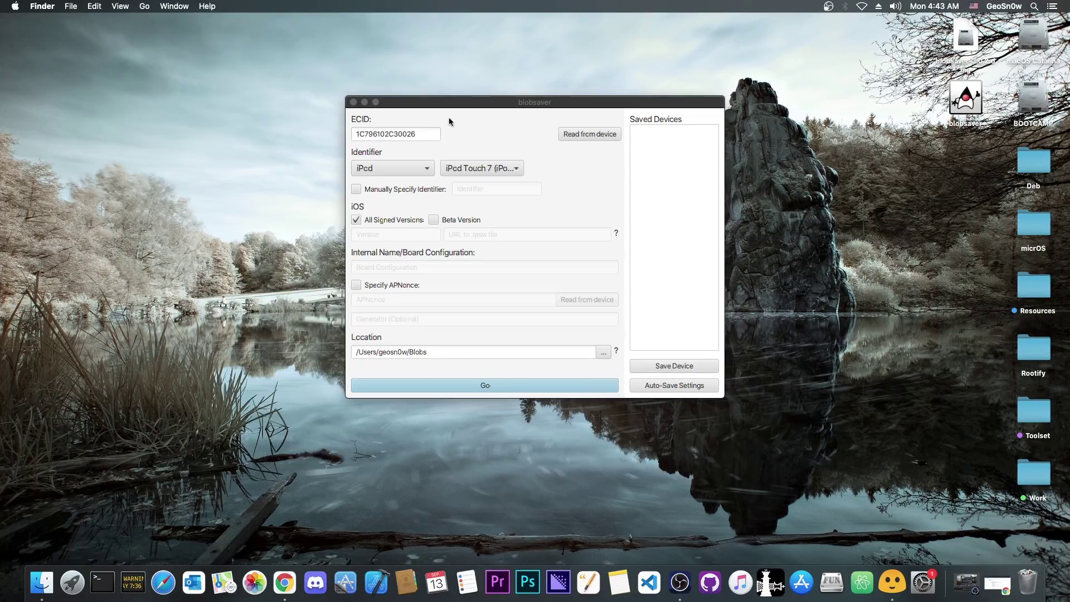
# Move blobsaver aside and scroll Chrome's iPhone13,3 signing status tab showing only iOS 14.7.1 signed
pyautogui.moveTo(444, 101); pyautogui.dragTo(438, 140)
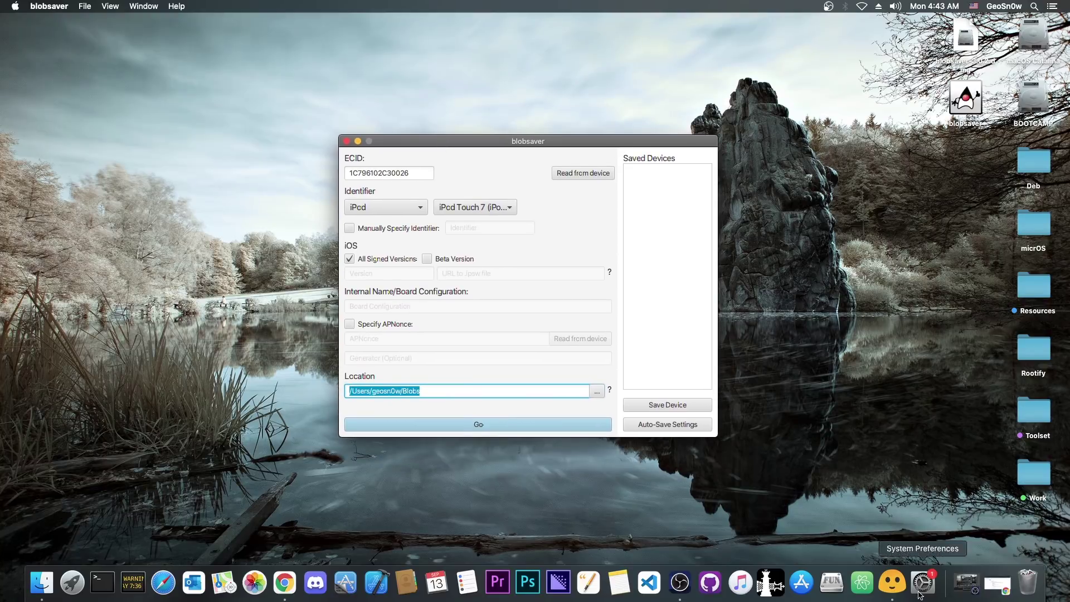
pyautogui.click(998, 582)
pyautogui.click(109, 26)
pyautogui.scroll(-2, 261, 170)
pyautogui.scroll(-3, 261, 170)
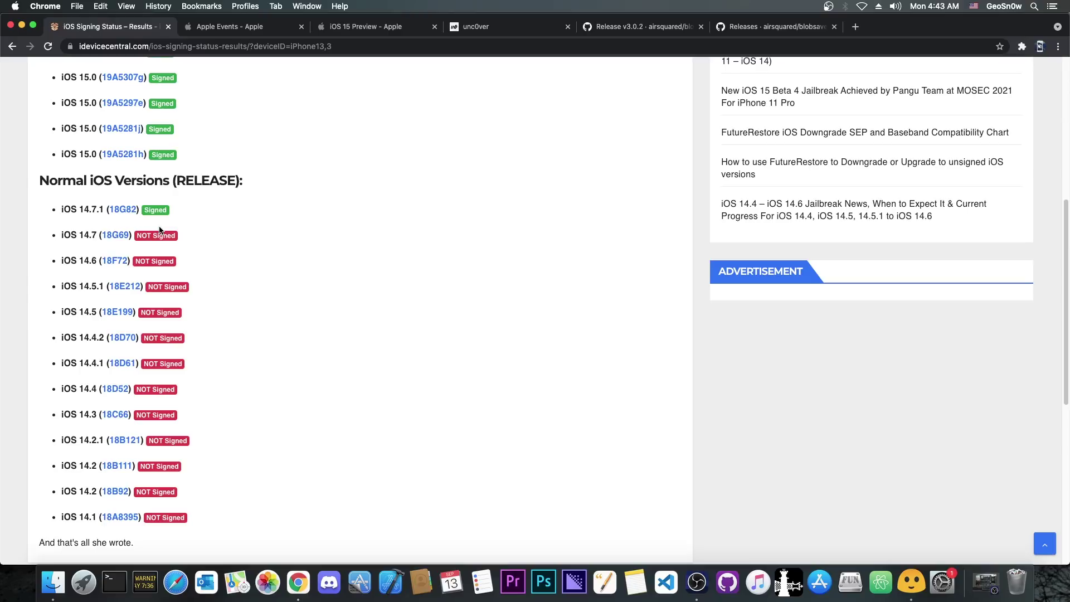
# Switch to the Apple Events tab, minimize Chrome, close blobsaver and click the empty desktop
pyautogui.scroll(8, 131, 234)
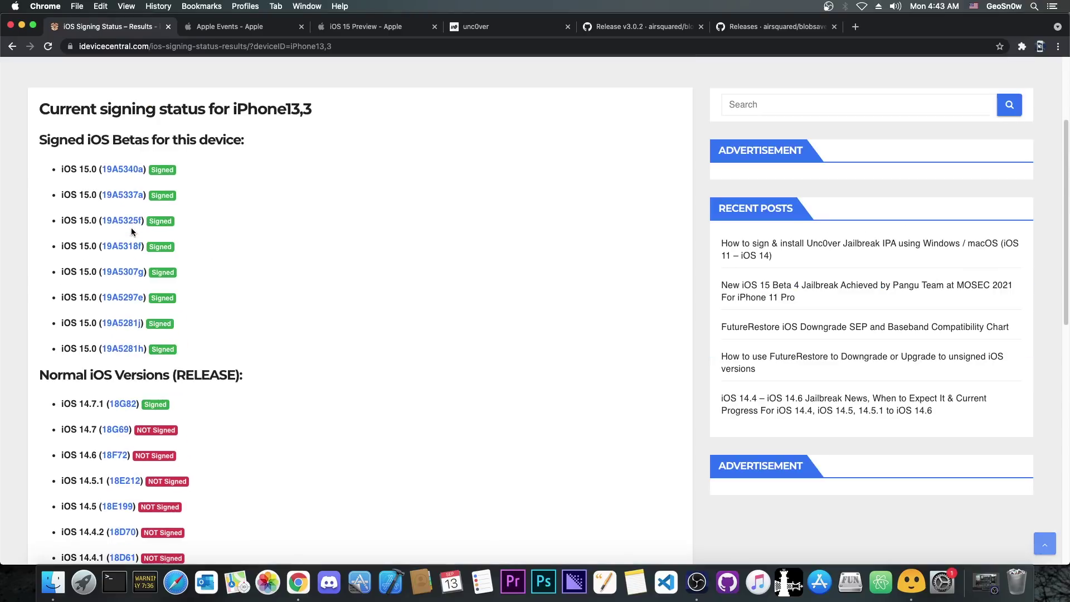
pyautogui.scroll(3, 128, 245)
pyautogui.hotkey('ctrl', 'Tab')
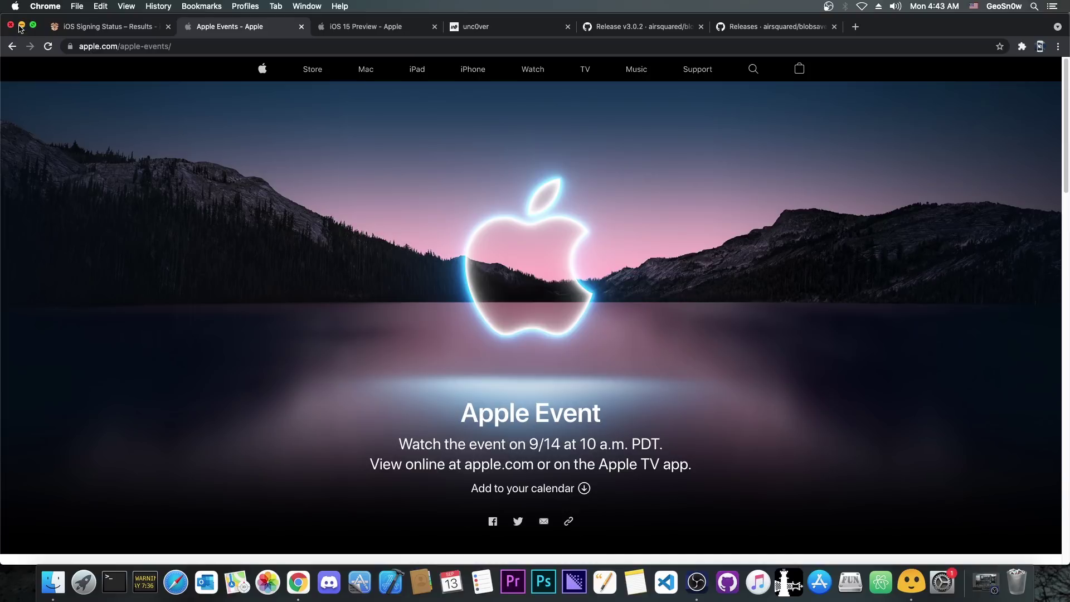
pyautogui.click(22, 25)
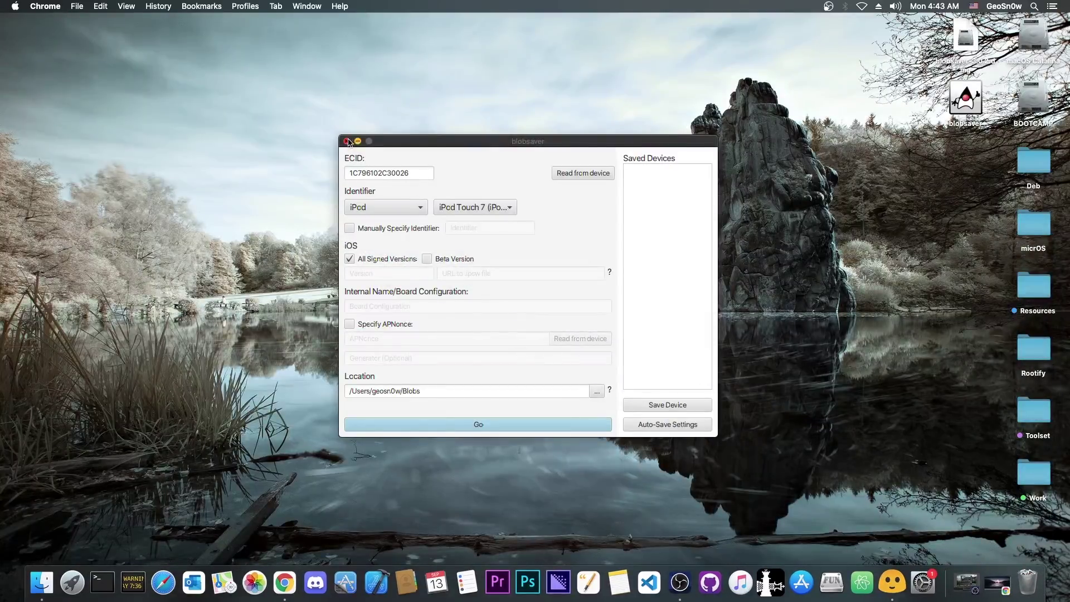
pyautogui.click(345, 141)
pyautogui.click(377, 161)
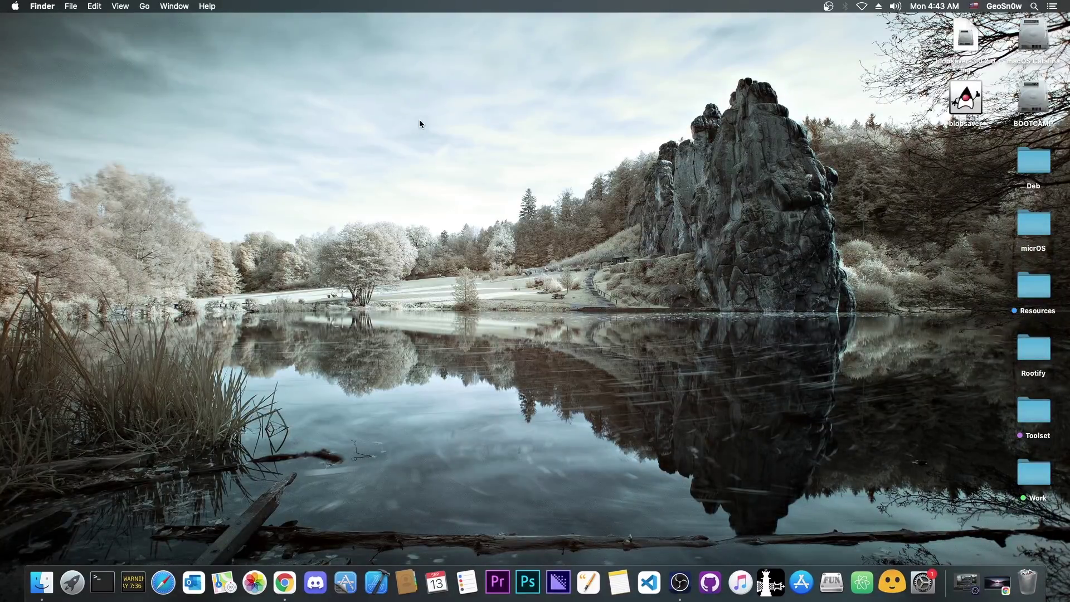